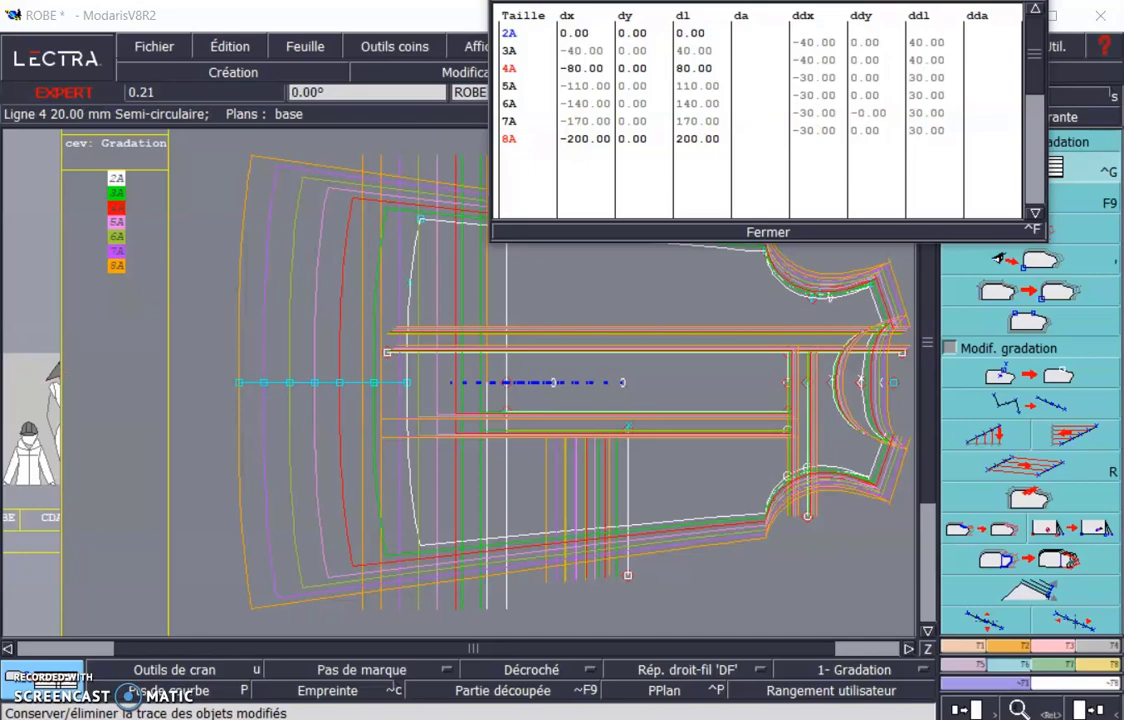
- Open the measurement chart manager, create a new chart under the ROBE model and expand the model's chart list
{"action": "left_click", "coordinate": [1110, 679]}
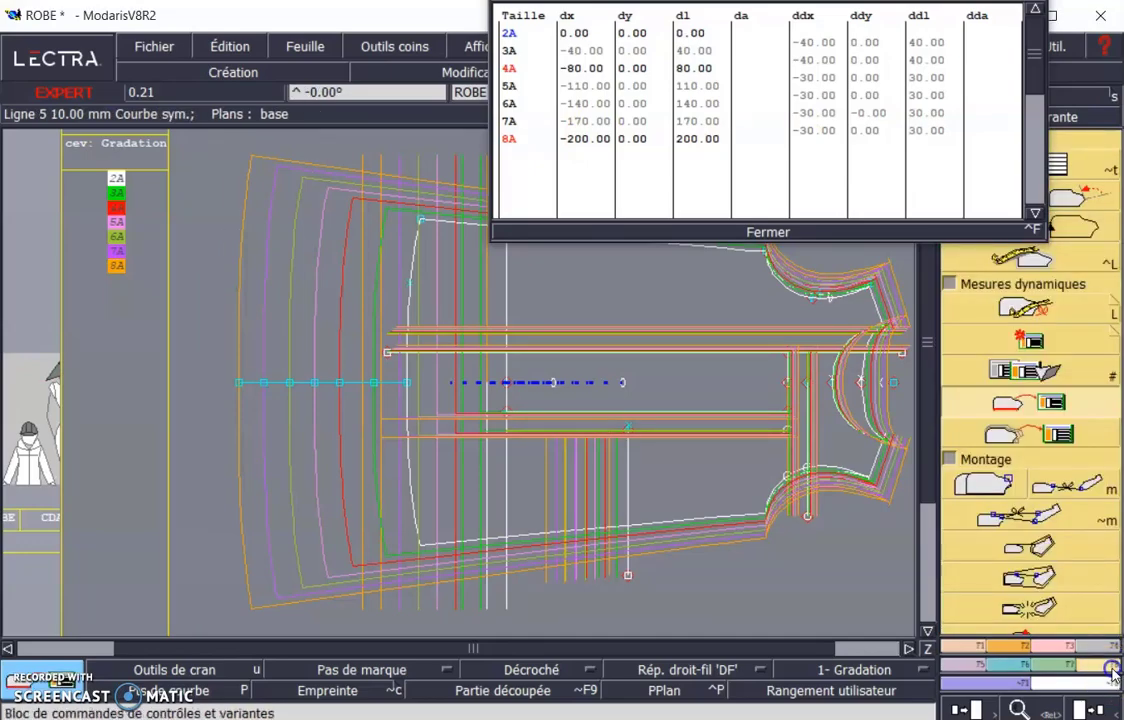
{"action": "left_click", "coordinate": [1077, 373]}
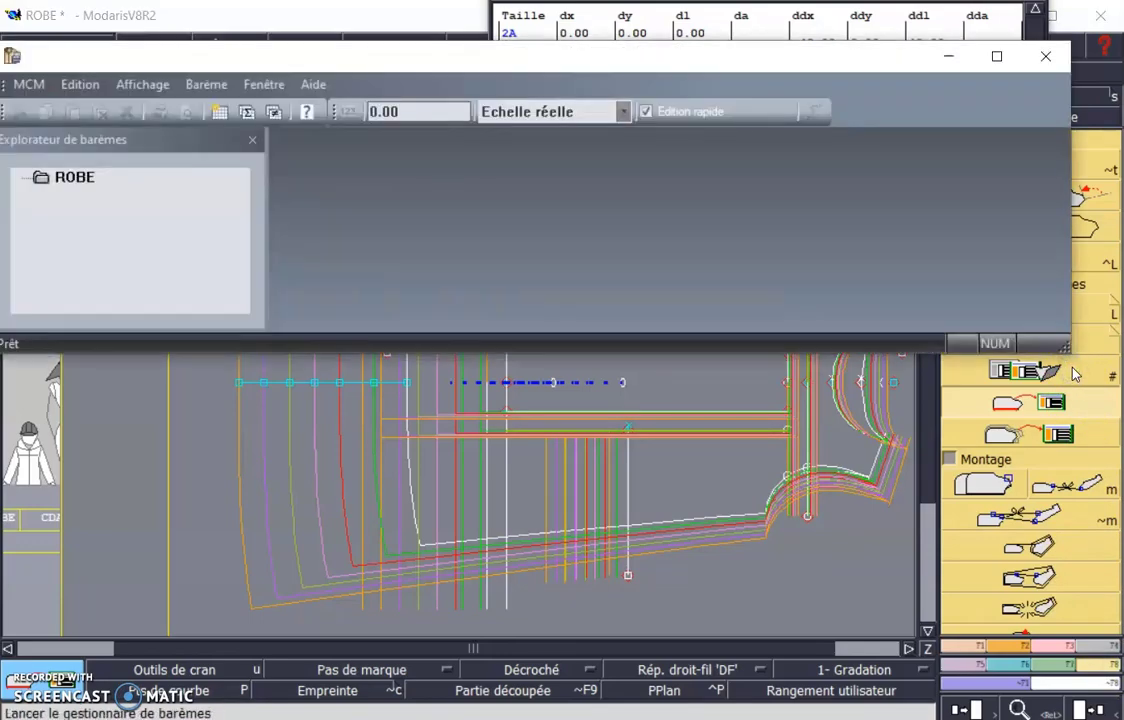
{"action": "left_click", "coordinate": [70, 178]}
{"action": "right_click", "coordinate": [72, 178]}
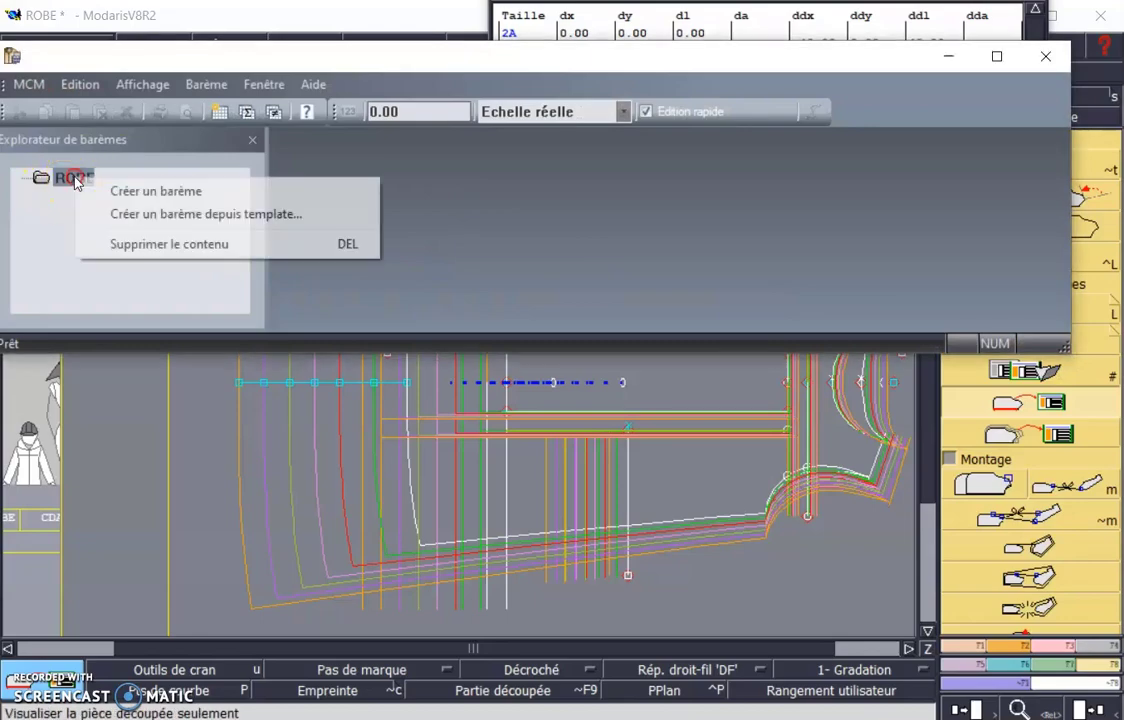
{"action": "left_click", "coordinate": [127, 192]}
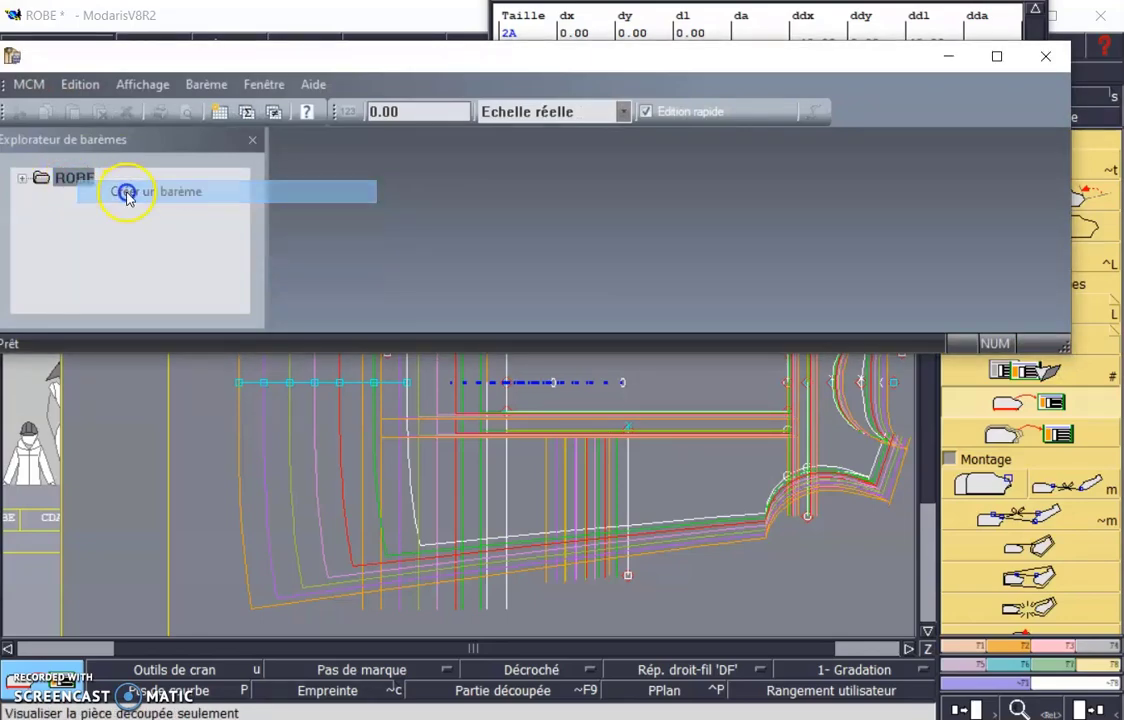
{"action": "left_click", "coordinate": [21, 180]}
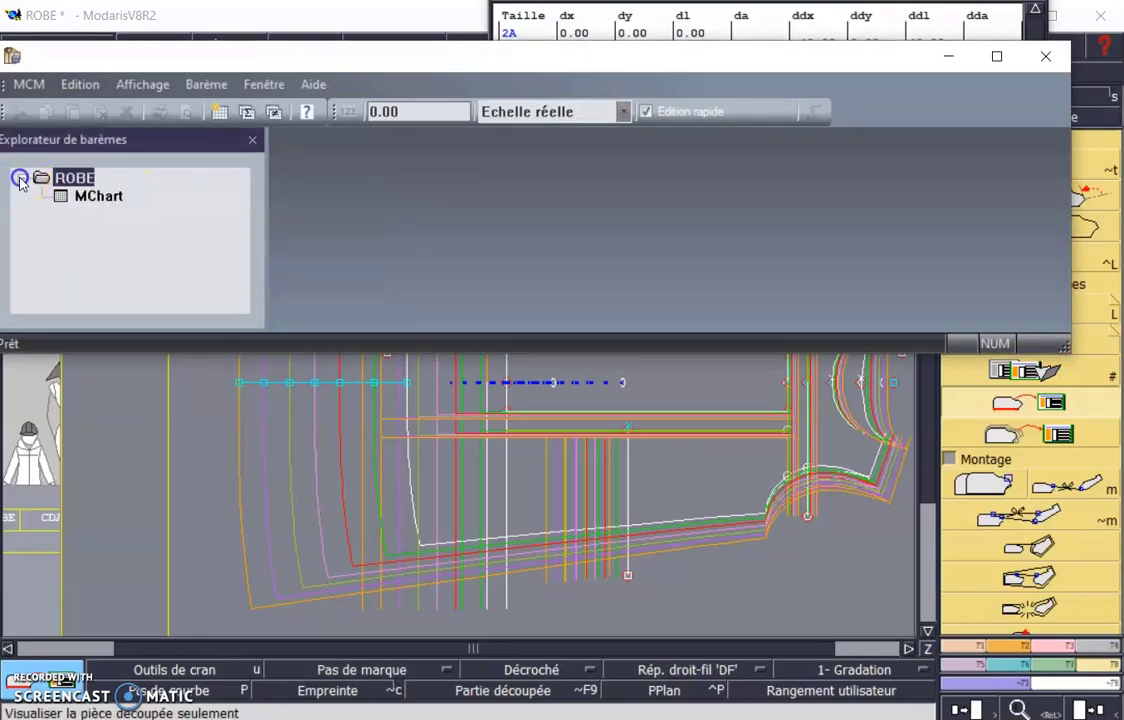
- Rename the new measurement chart as Construction
{"action": "right_click", "coordinate": [108, 198]}
{"action": "left_click", "coordinate": [158, 212]}
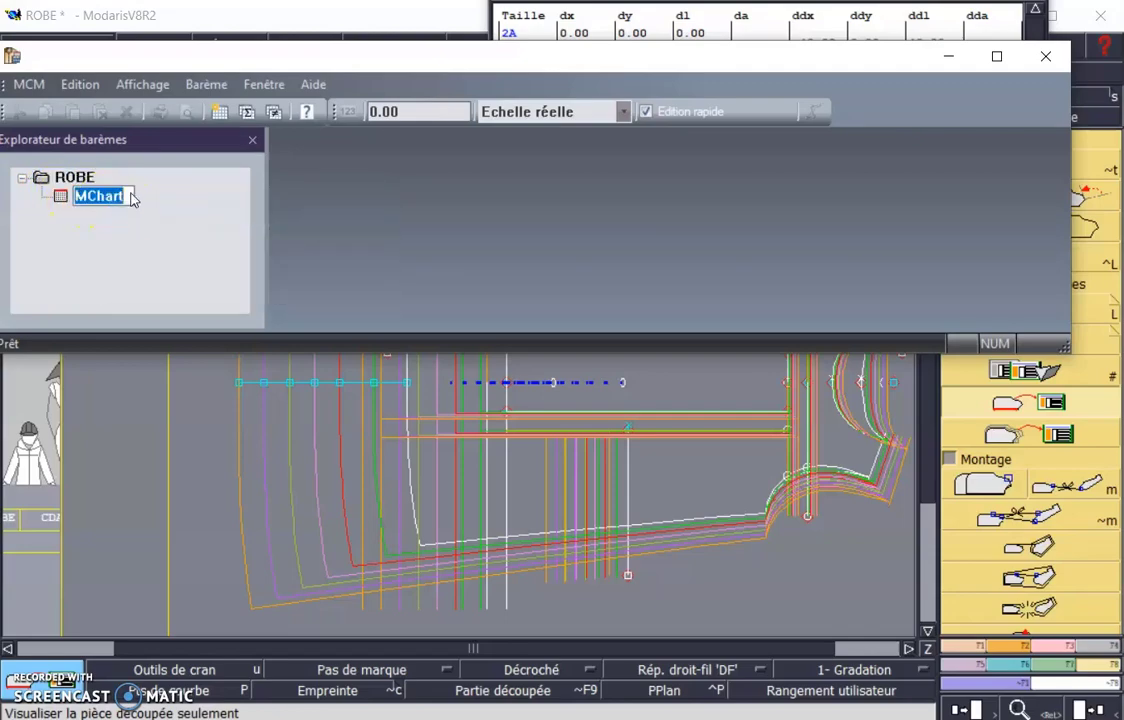
{"action": "left_click", "coordinate": [128, 196]}
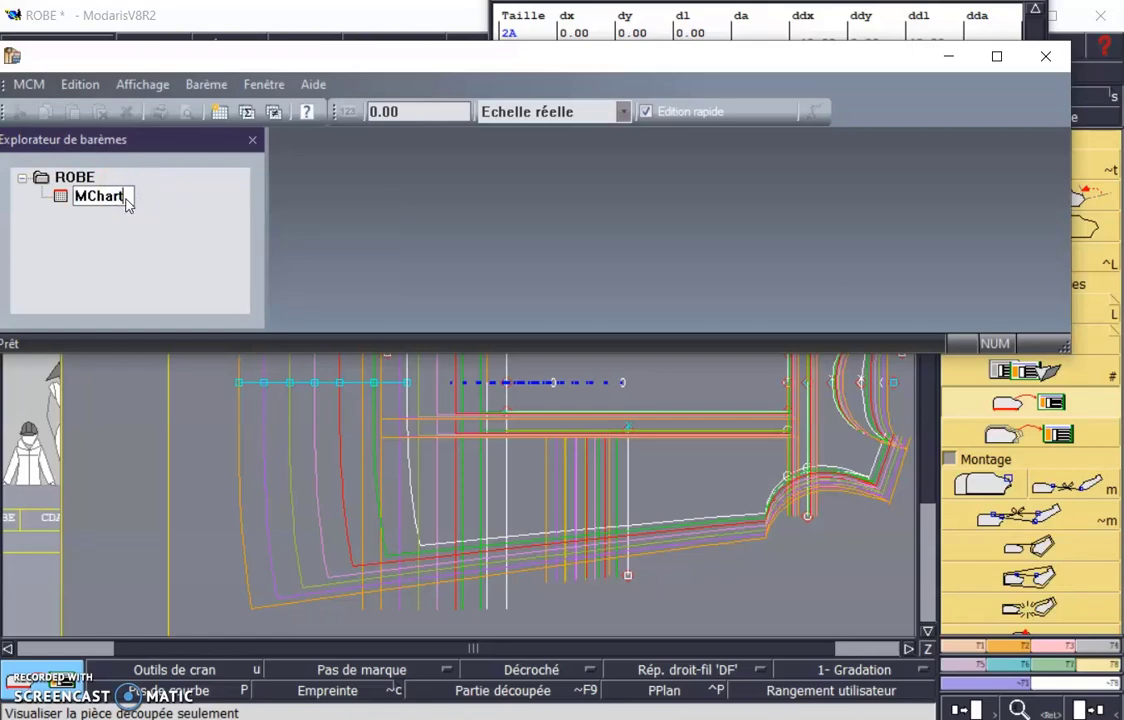
{"action": "key", "text": "BackSpace"}
{"action": "key", "text": "BackSpace"}
{"action": "key", "text": "BackSpace"}
{"action": "key", "text": "BackSpace"}
{"action": "type", "text": "Construction"}
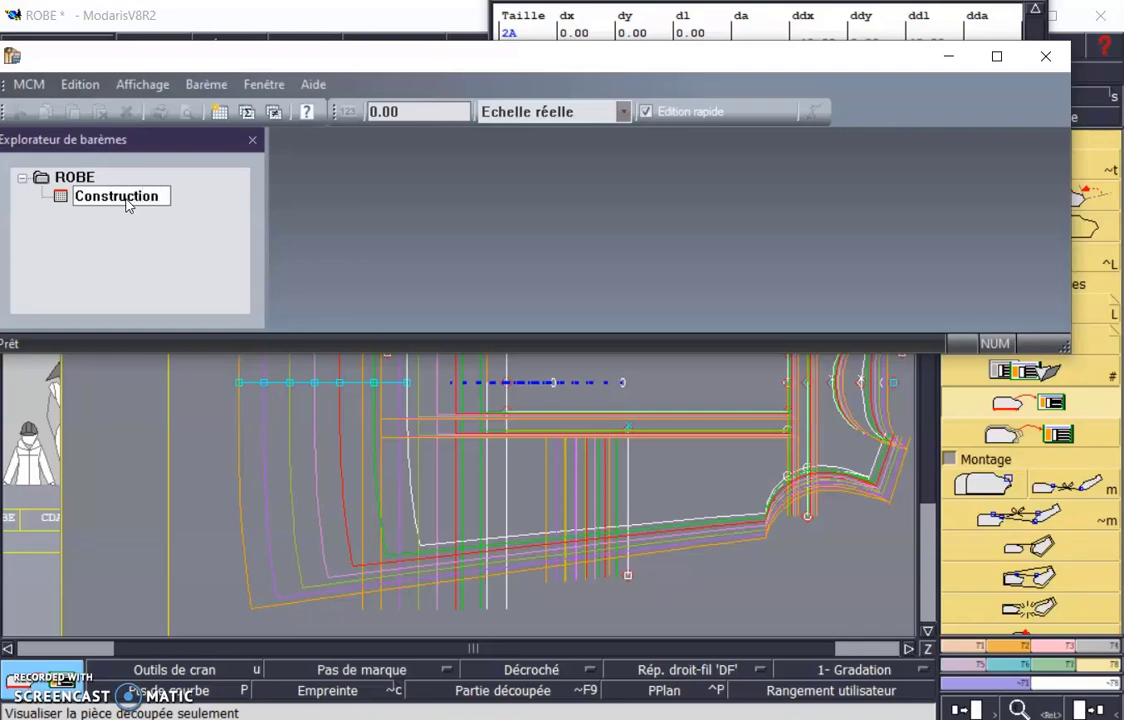
{"action": "key", "text": "Return"}
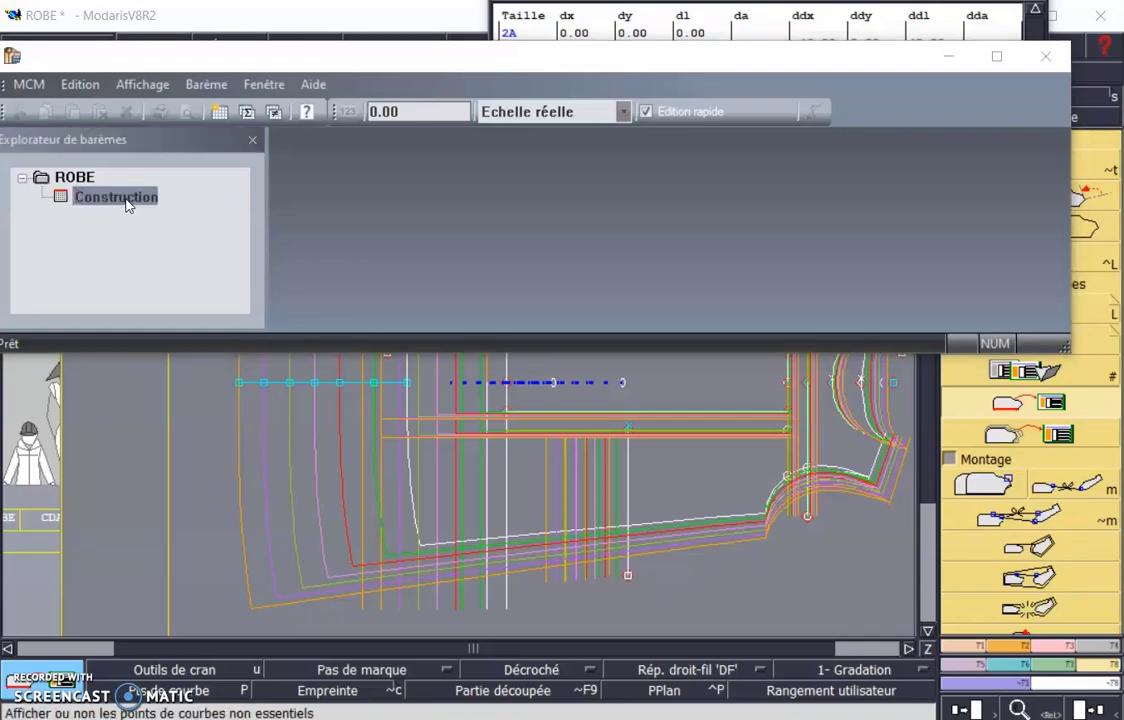
- Open the Construction chart, move its window away from the pattern and bring sizes 3A to 8A into it
{"action": "double_click", "coordinate": [138, 200]}
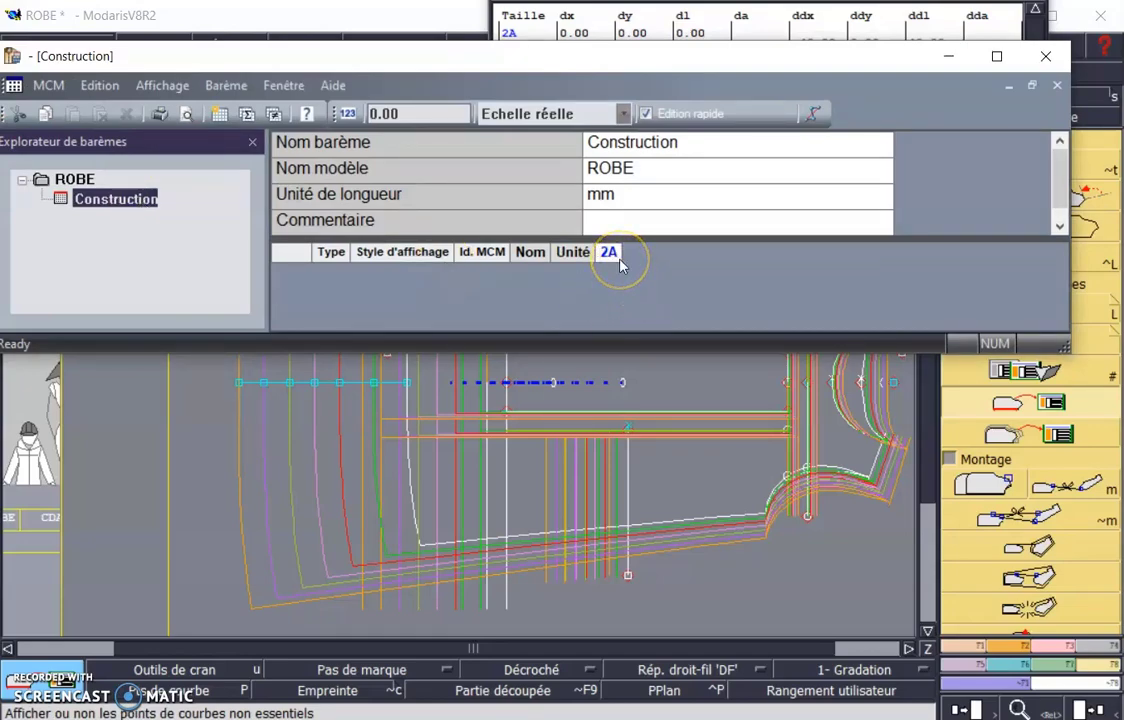
{"action": "left_click", "coordinate": [14, 678]}
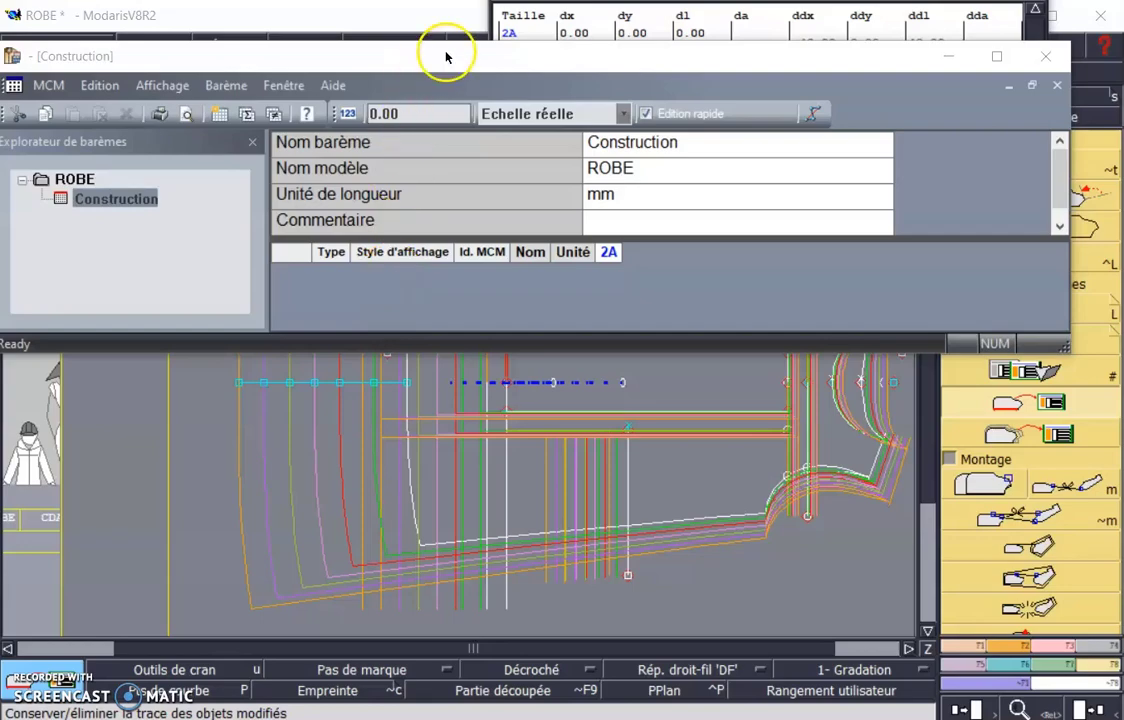
{"action": "left_click_drag", "start_coordinate": [446, 57], "coordinate": [452, 349]}
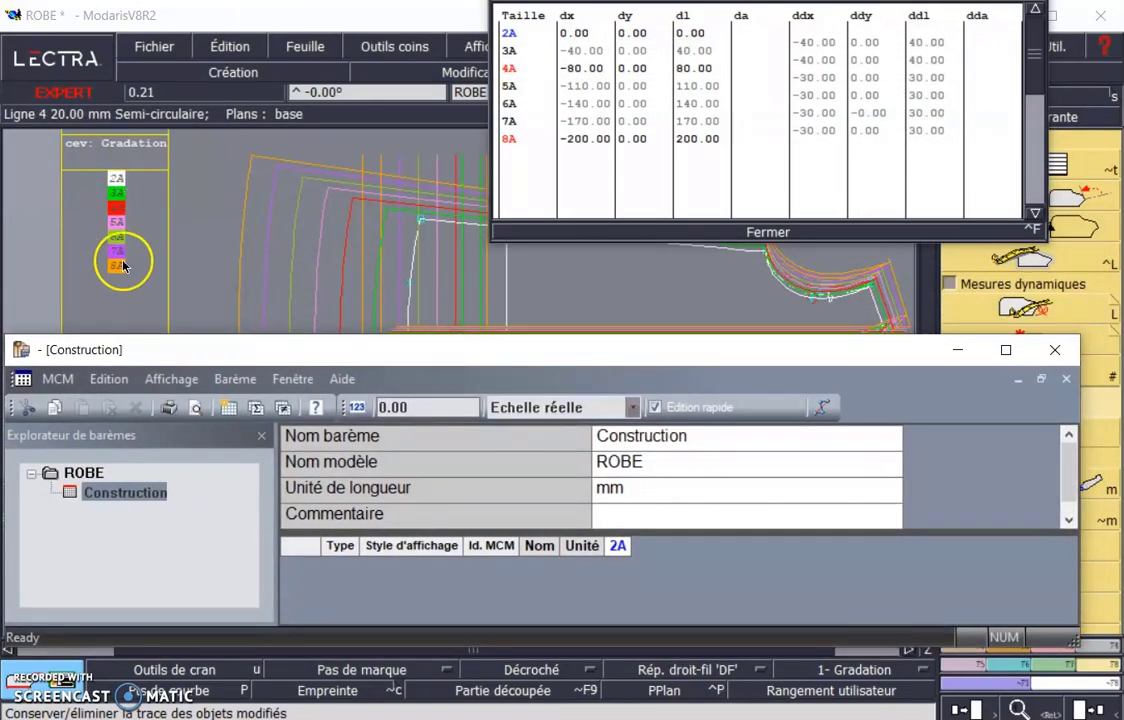
{"action": "left_click_drag", "start_coordinate": [785, 351], "coordinate": [585, 382]}
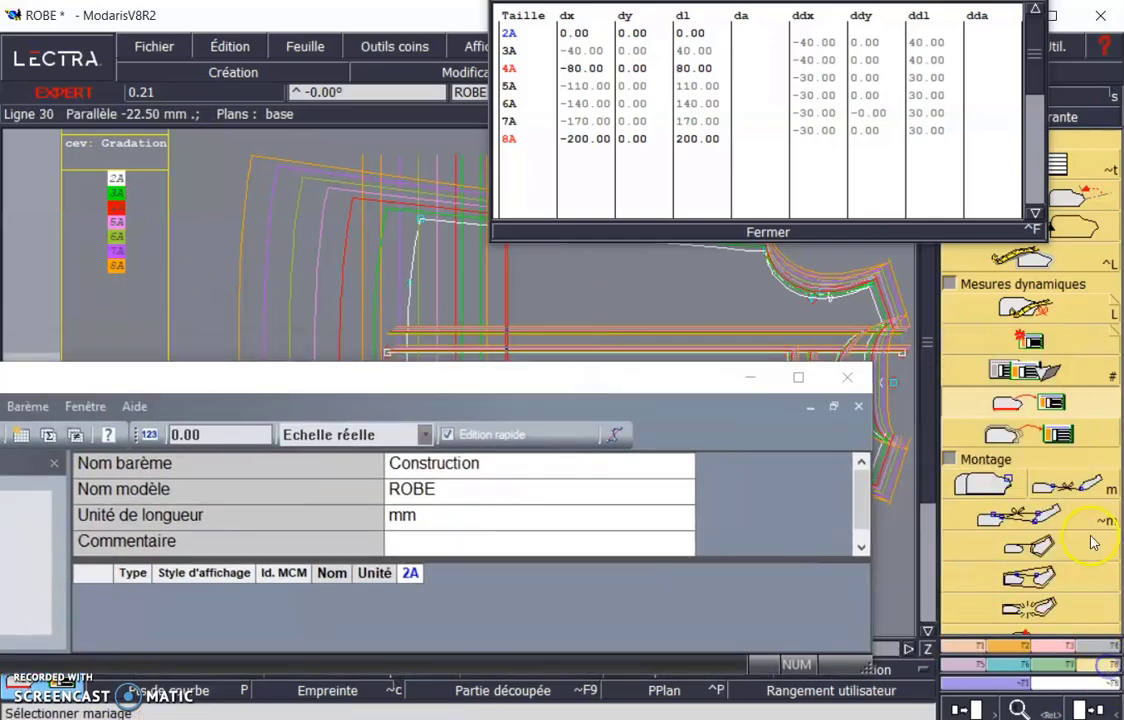
{"action": "left_click", "coordinate": [1072, 445]}
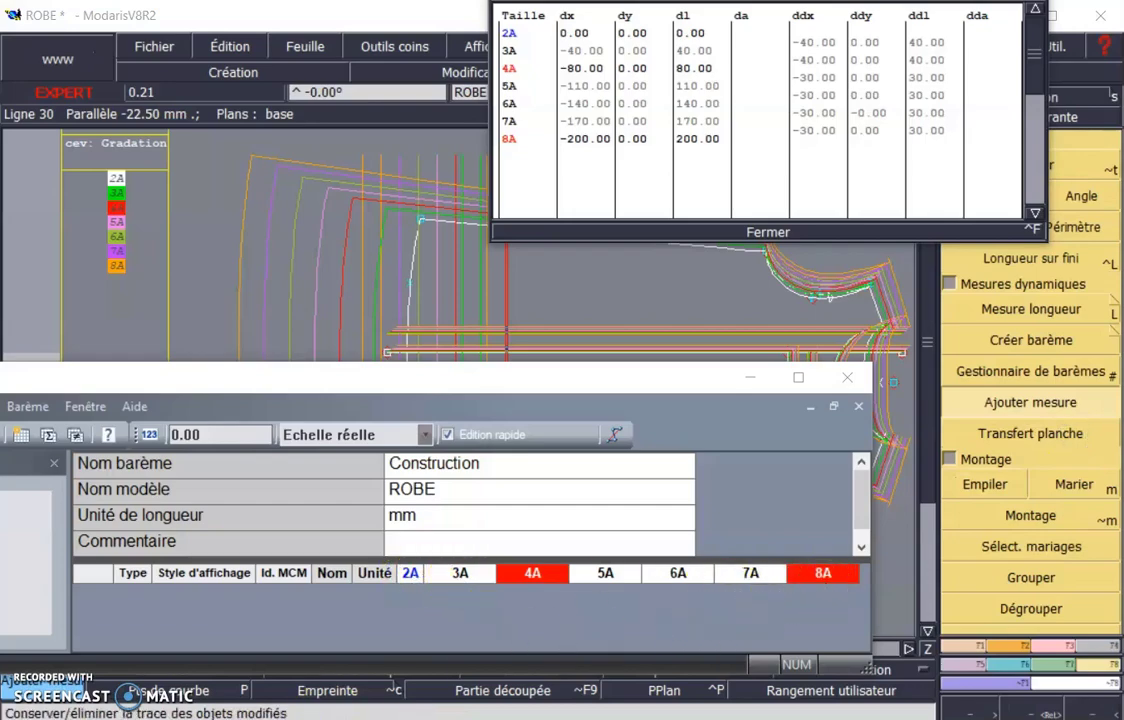
- Create a dynamic length measurement from symmetric point 35 to offset point 37, naming it LONGUEUR DECROCHE in the Construction chart
{"action": "left_click", "coordinate": [1077, 314]}
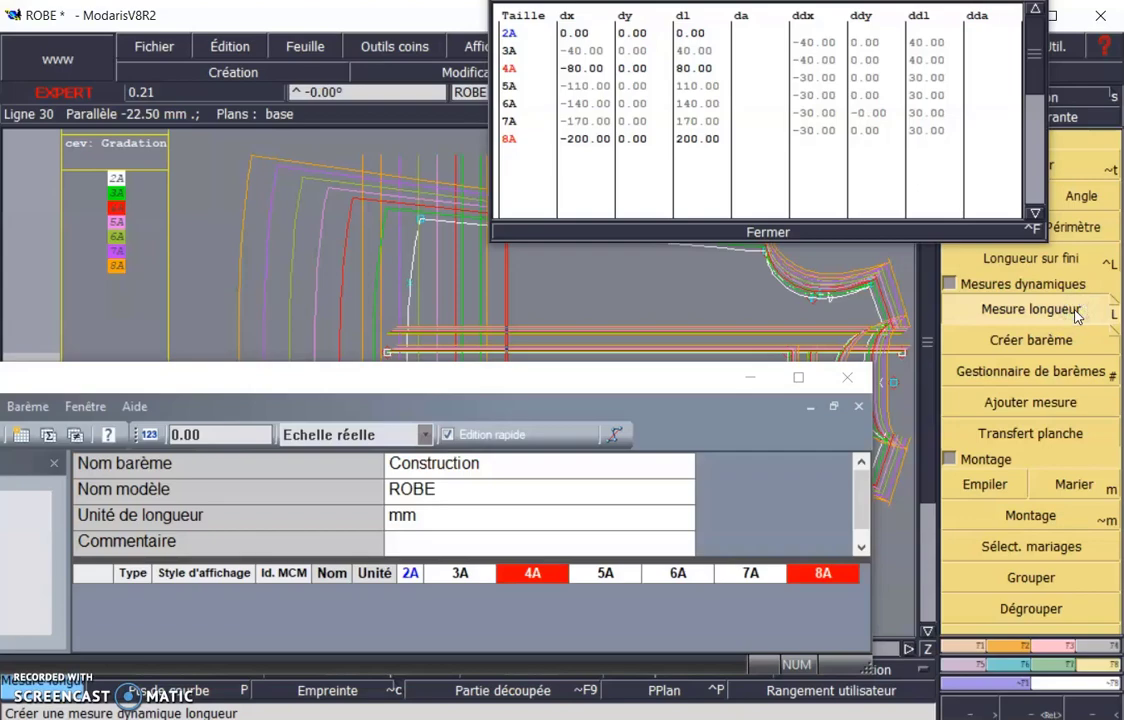
{"action": "key", "text": "space"}
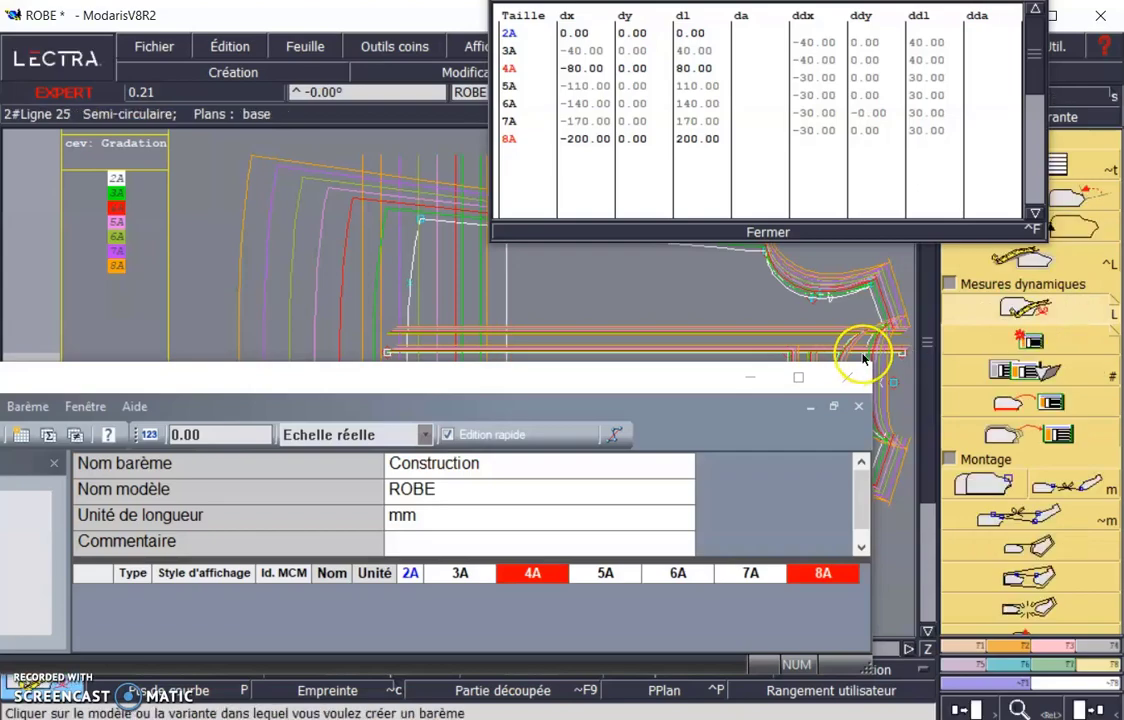
{"action": "left_click", "coordinate": [789, 352]}
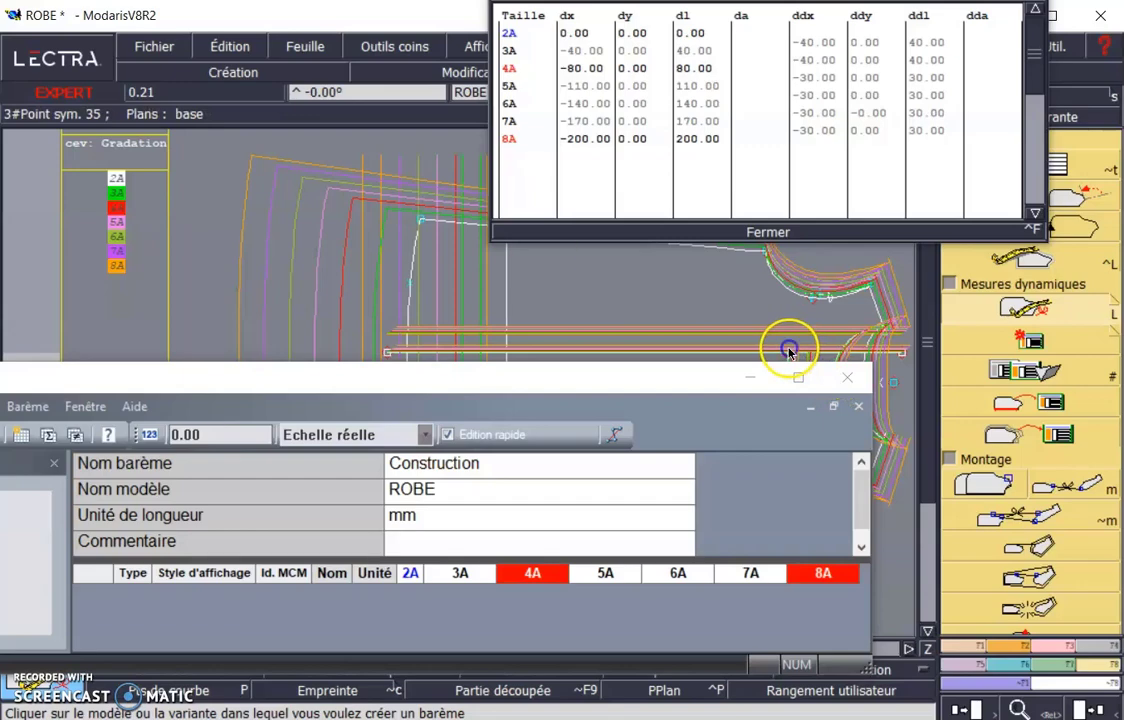
{"action": "left_click", "coordinate": [378, 354]}
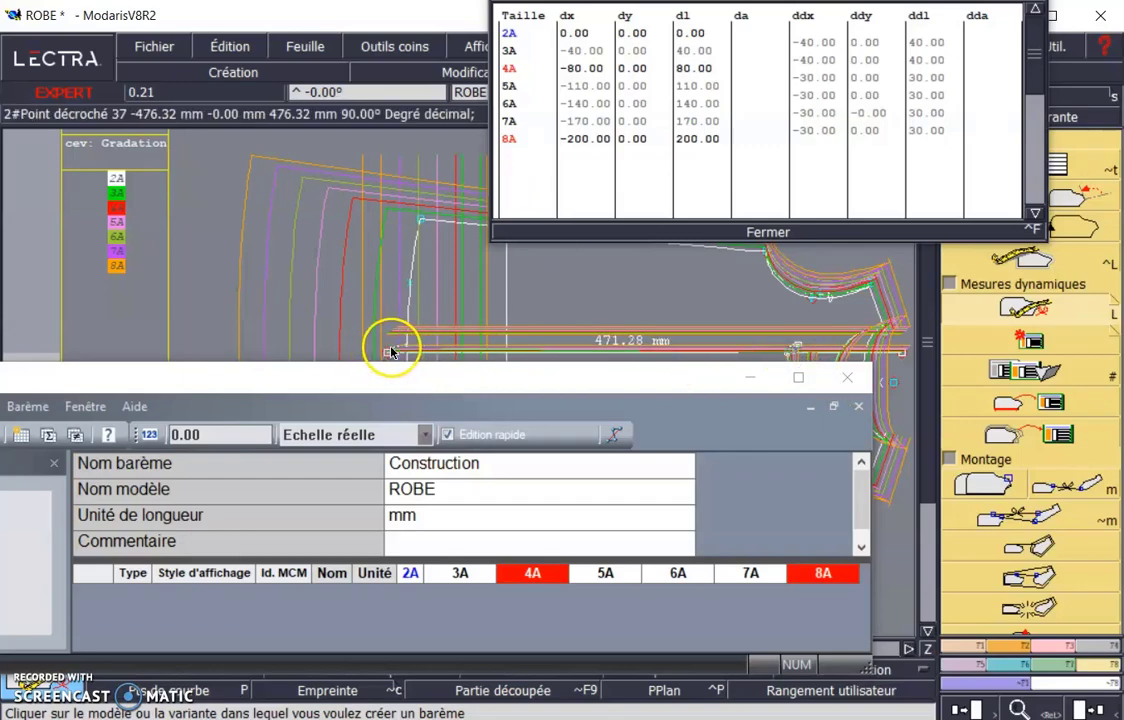
{"action": "left_click", "coordinate": [388, 350]}
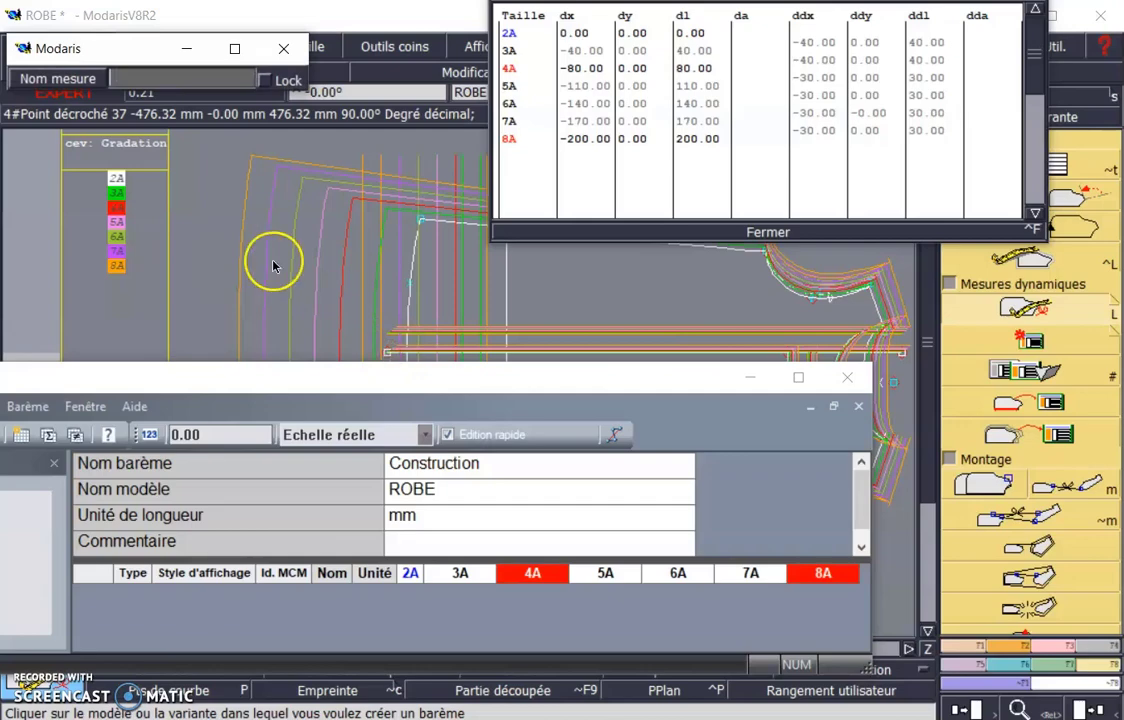
{"action": "left_click", "coordinate": [141, 81]}
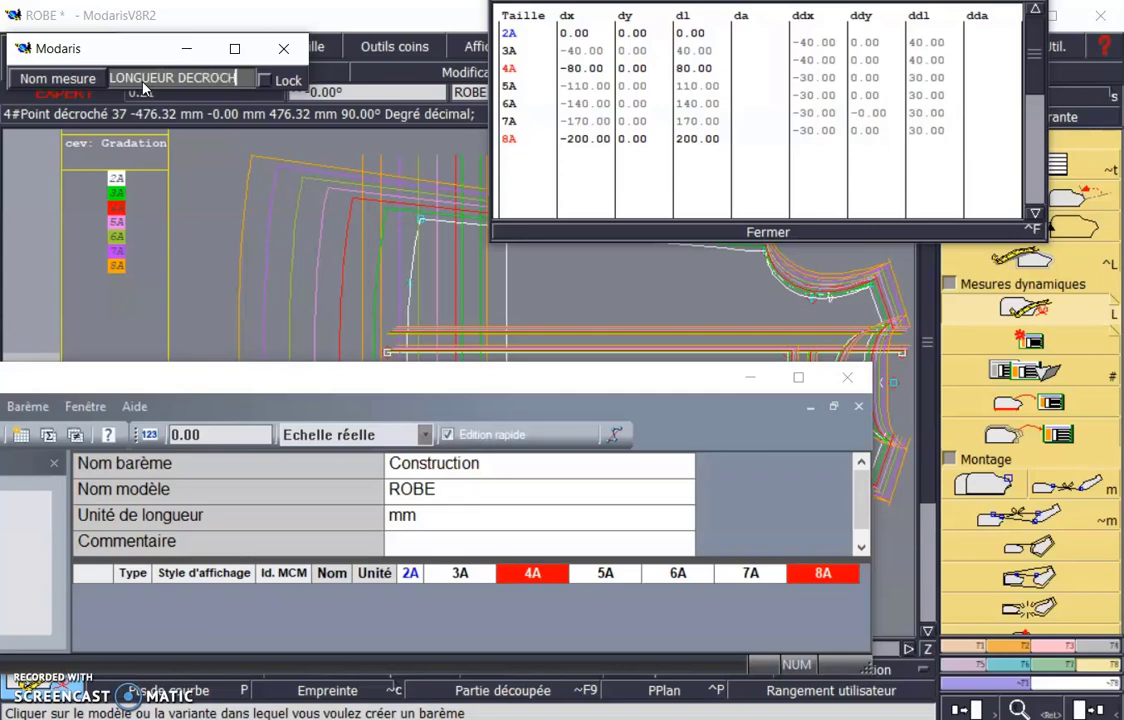
{"action": "key", "text": "Return"}
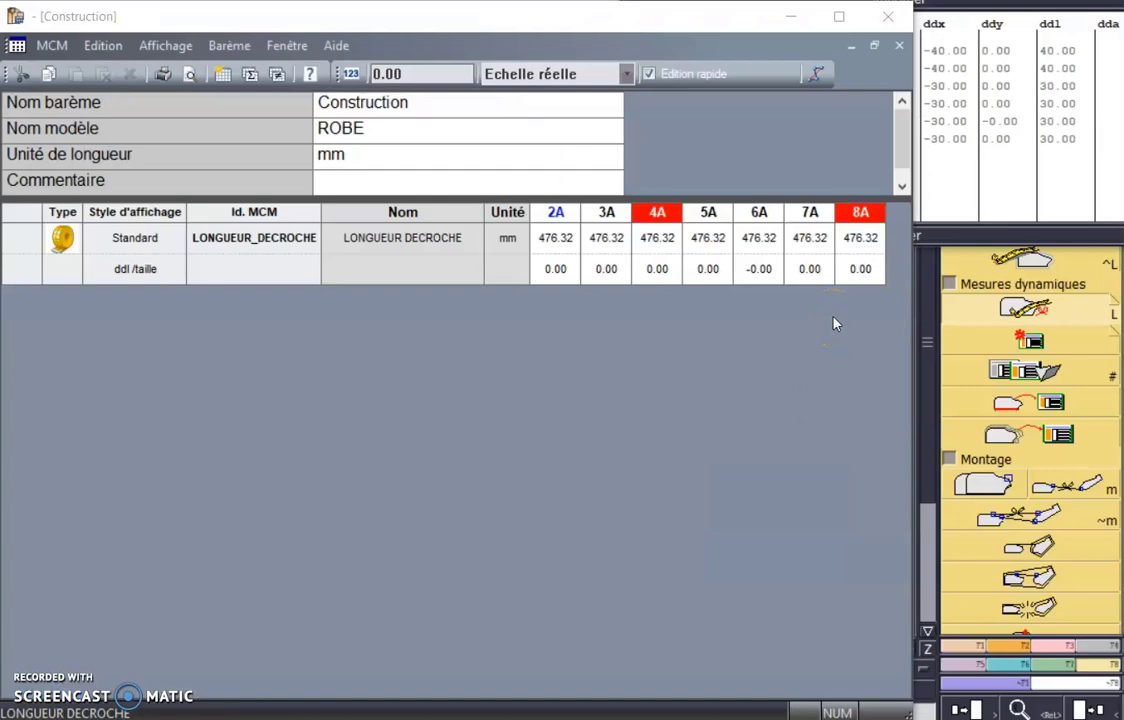
- Add a constant row of 475 in mm to the Construction chart
{"action": "left_click", "coordinate": [627, 76]}
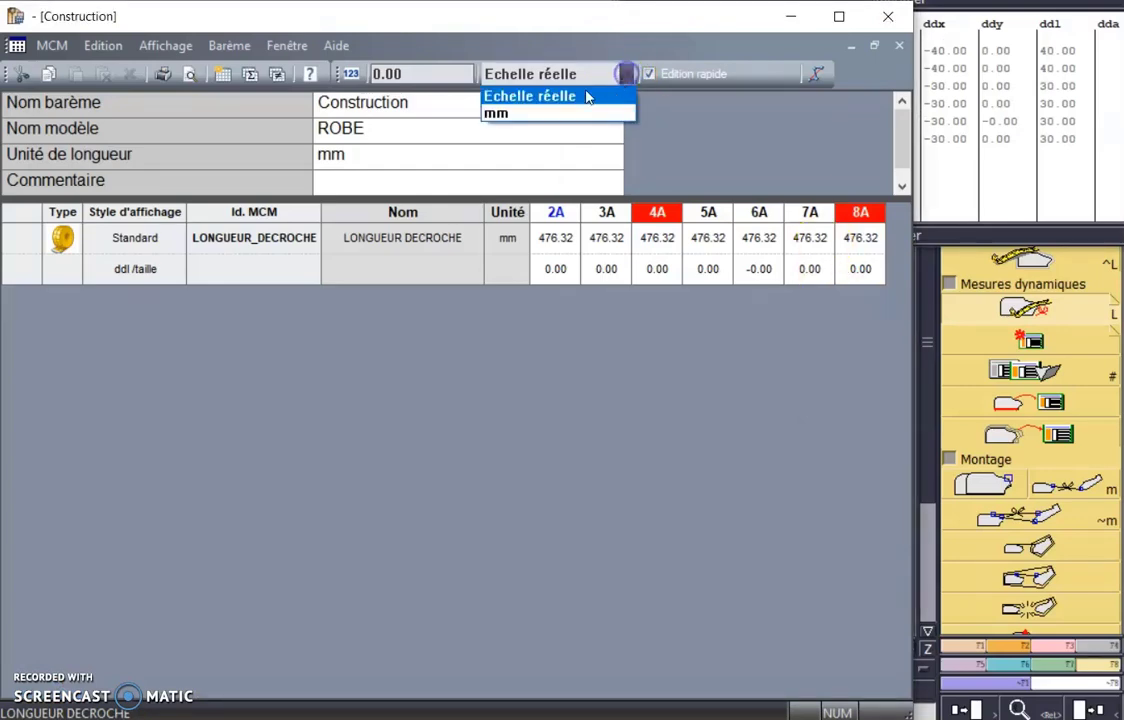
{"action": "left_click", "coordinate": [539, 112]}
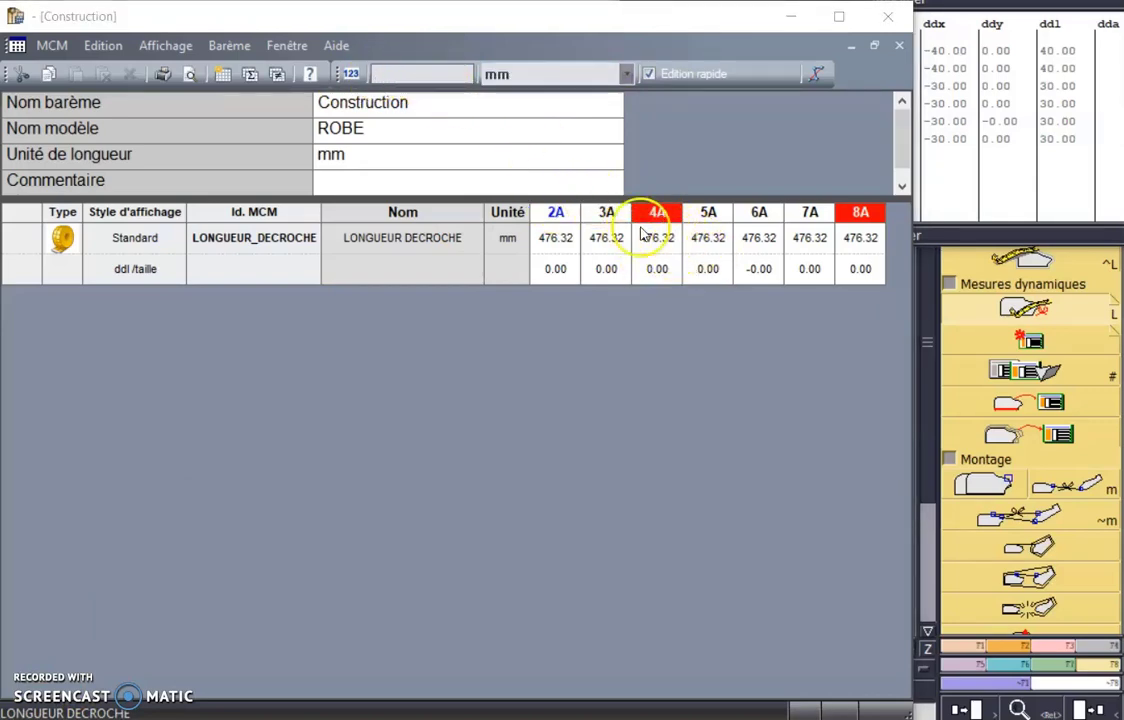
{"action": "left_click", "coordinate": [424, 76]}
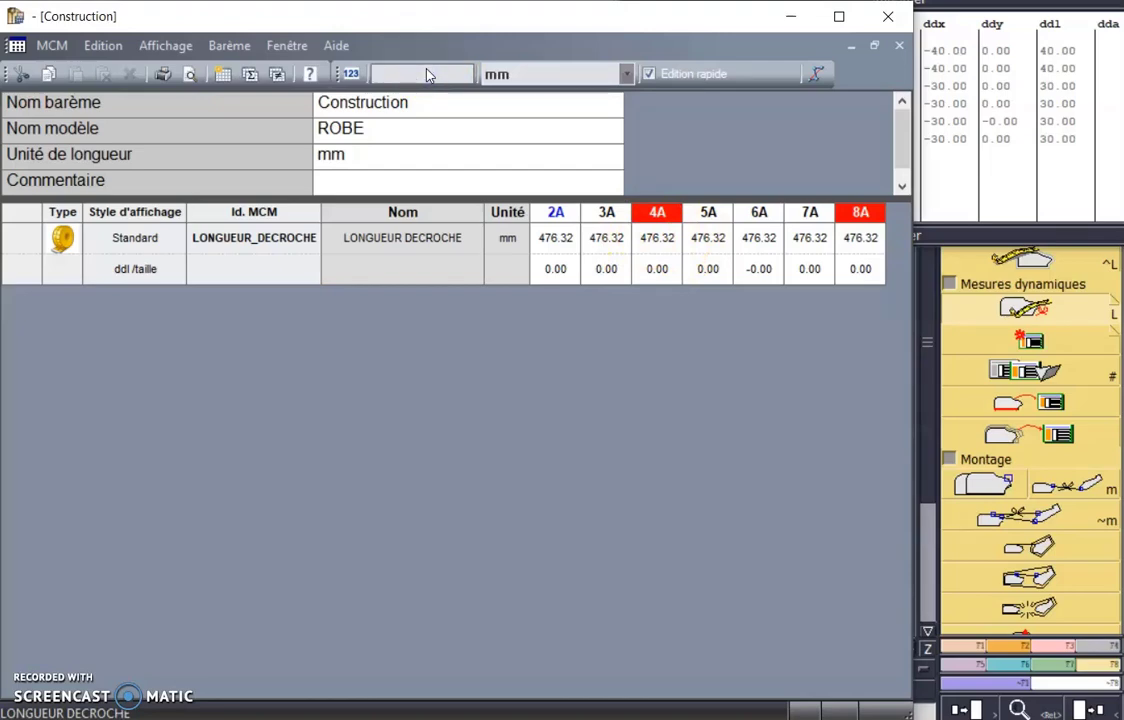
{"action": "left_click", "coordinate": [426, 74]}
{"action": "type", "text": "475"}
{"action": "key", "text": "Return"}
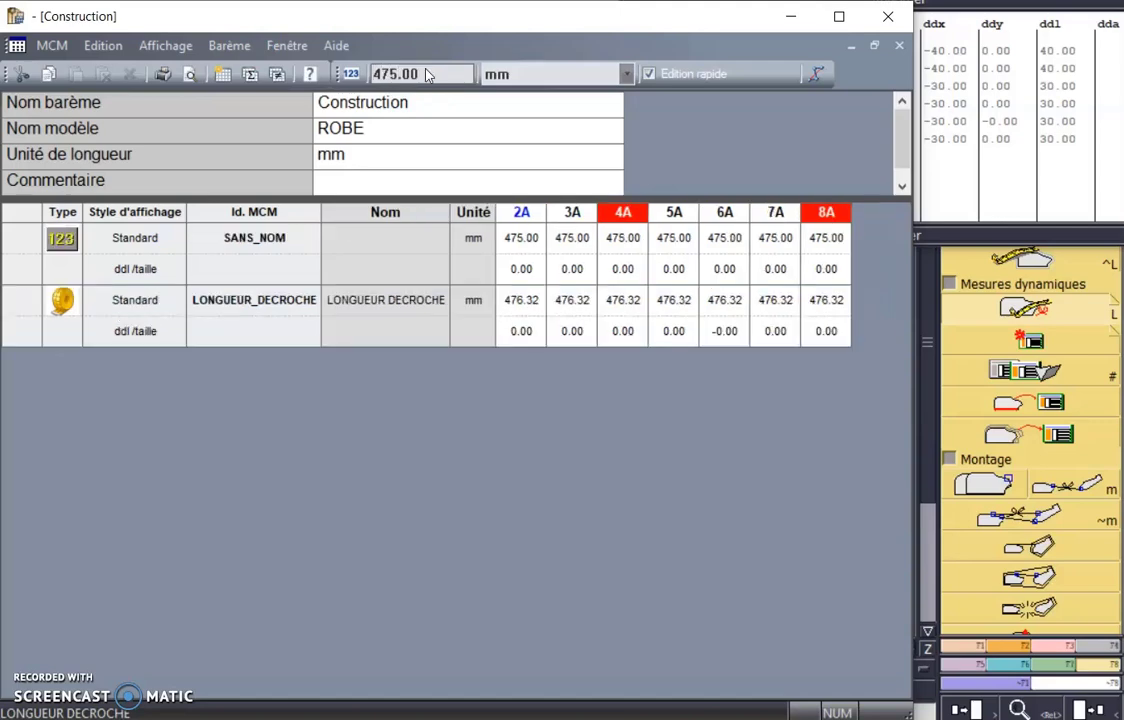
- Name the 475 mm constant row GRADATION DECROCHE
{"action": "left_click", "coordinate": [109, 474]}
{"action": "left_click", "coordinate": [390, 271]}
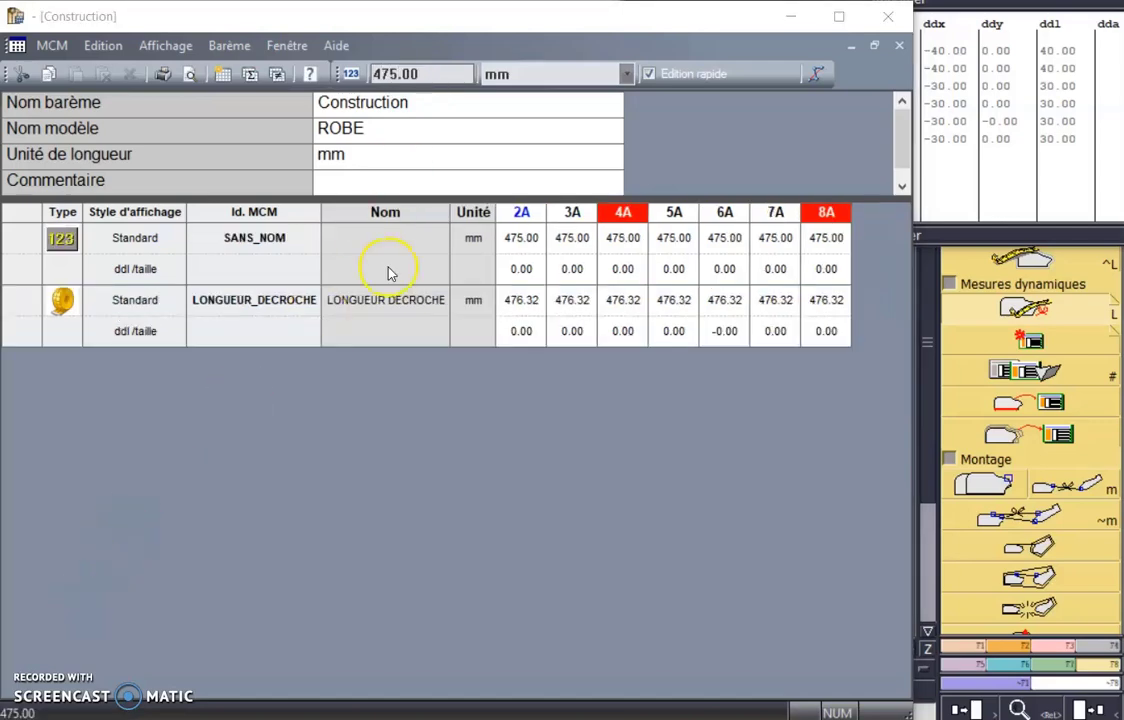
{"action": "double_click", "coordinate": [389, 250]}
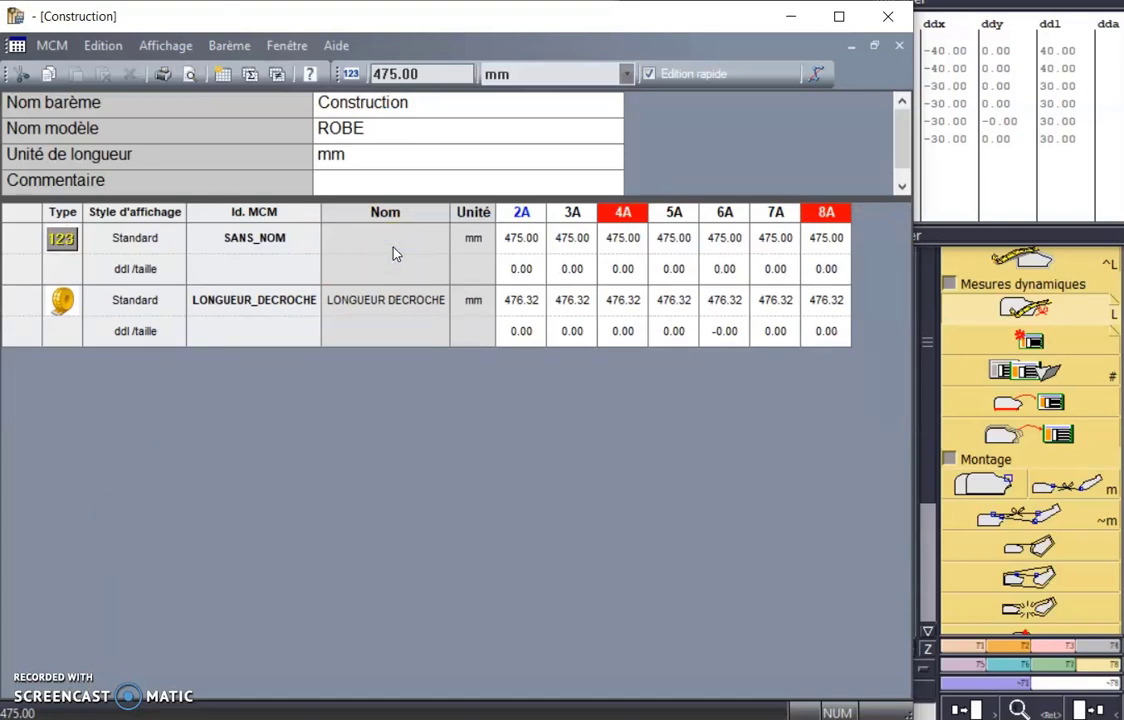
{"action": "left_click", "coordinate": [392, 248]}
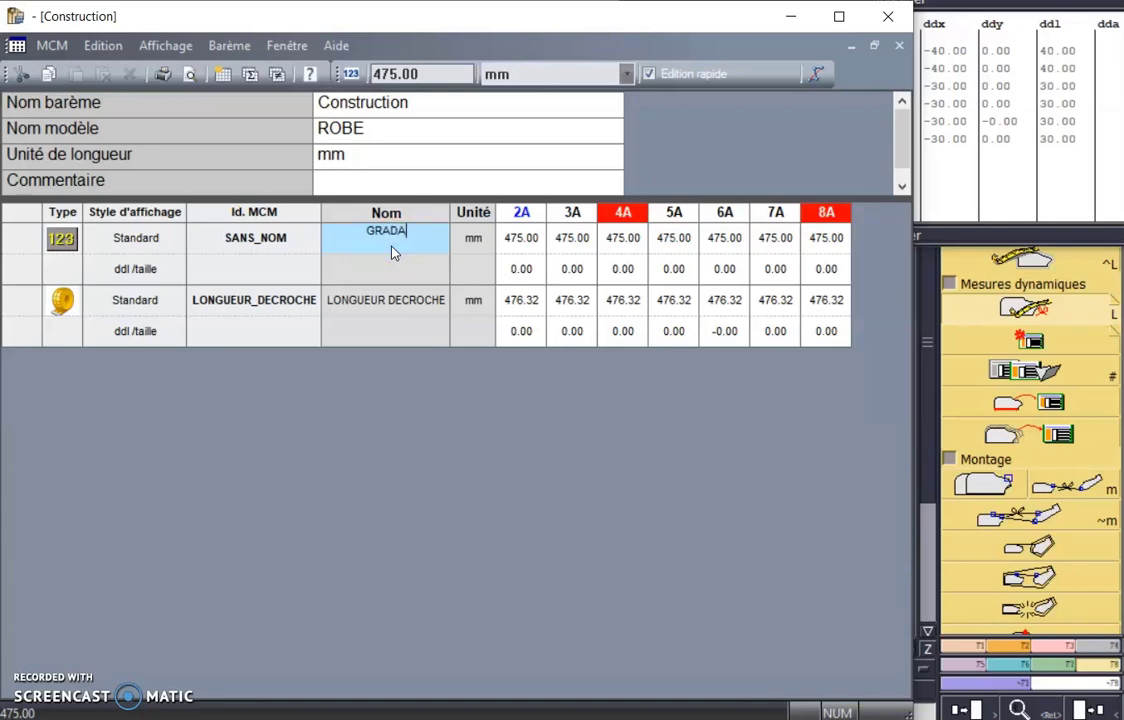
{"action": "type", "text": "GRADATION DECROCHE"}
{"action": "key", "text": "Tab"}
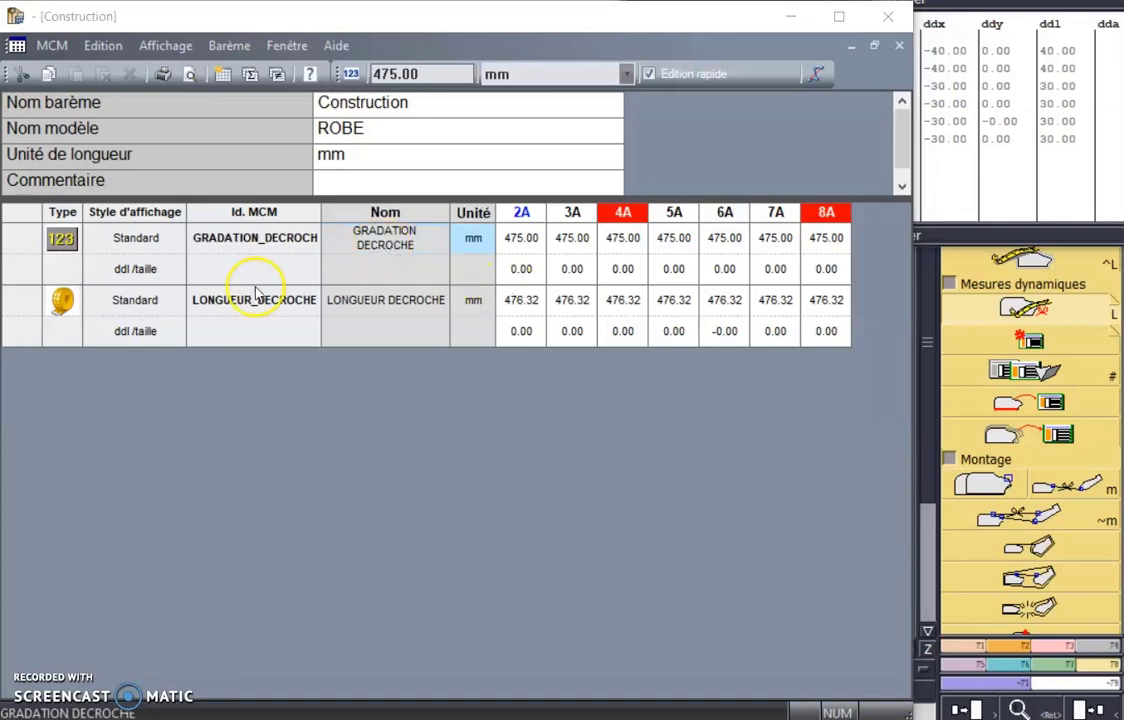
- Set the ddl per size of GRADATION DECROCHE to 40 mm for both 3A and 4A
{"action": "left_click", "coordinate": [577, 270]}
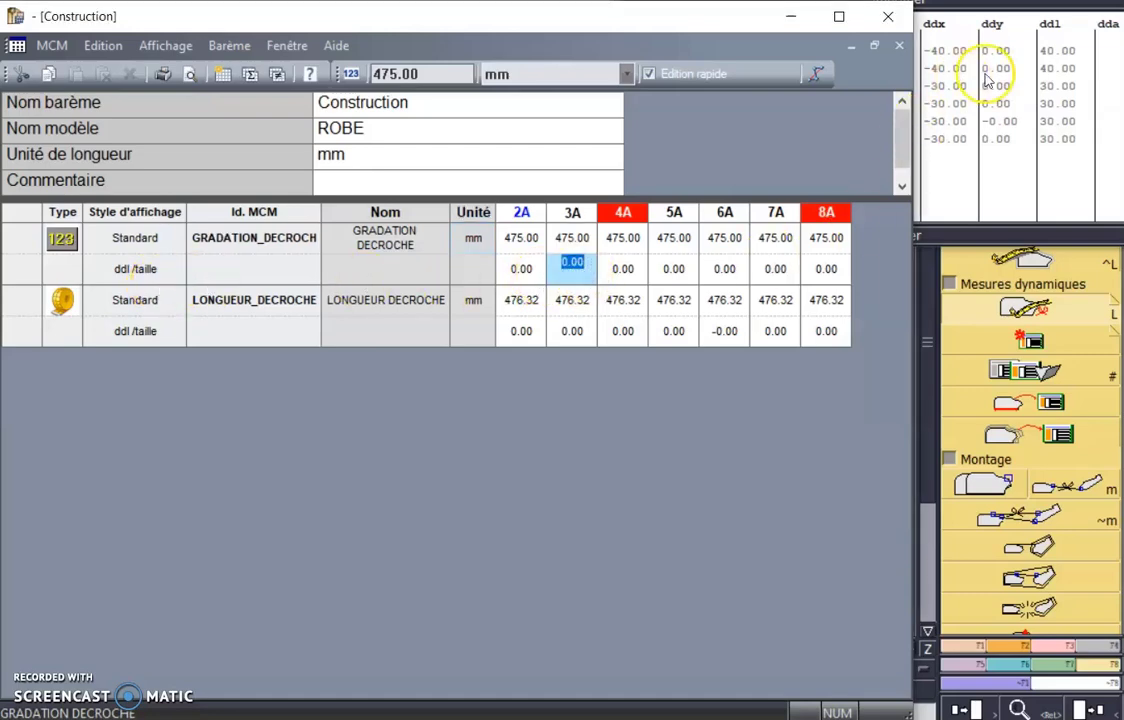
{"action": "left_click", "coordinate": [572, 268]}
{"action": "left_click", "coordinate": [553, 269]}
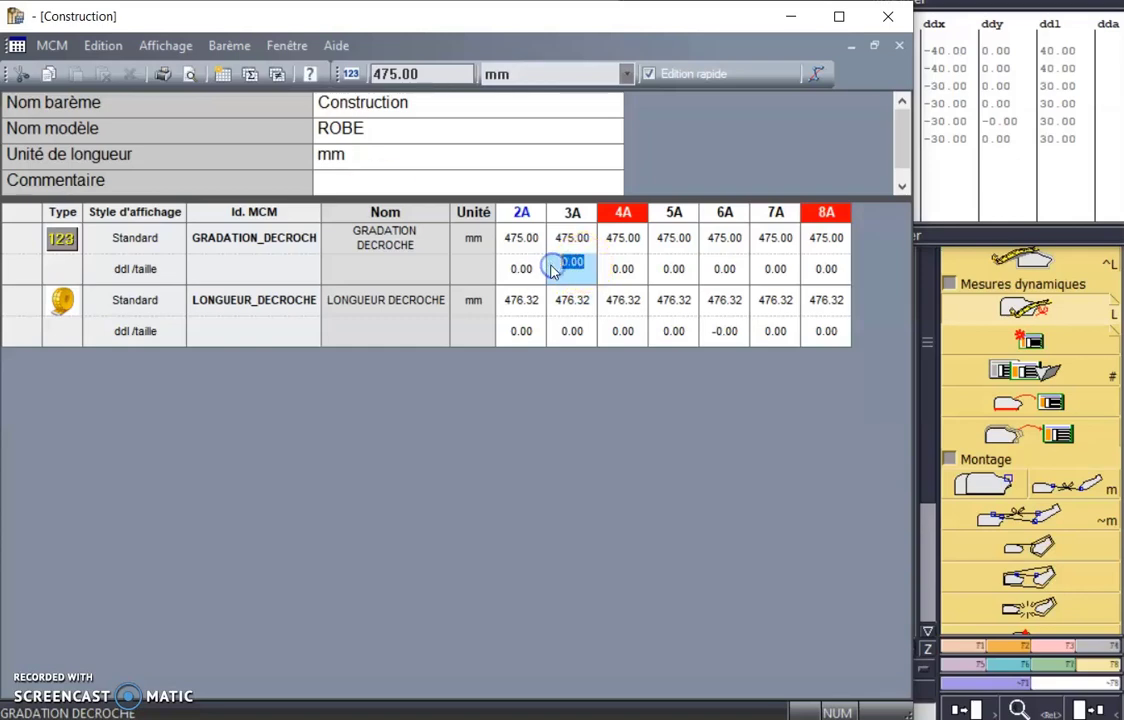
{"action": "left_click", "coordinate": [539, 270]}
{"action": "type", "text": "40"}
{"action": "key", "text": "Tab"}
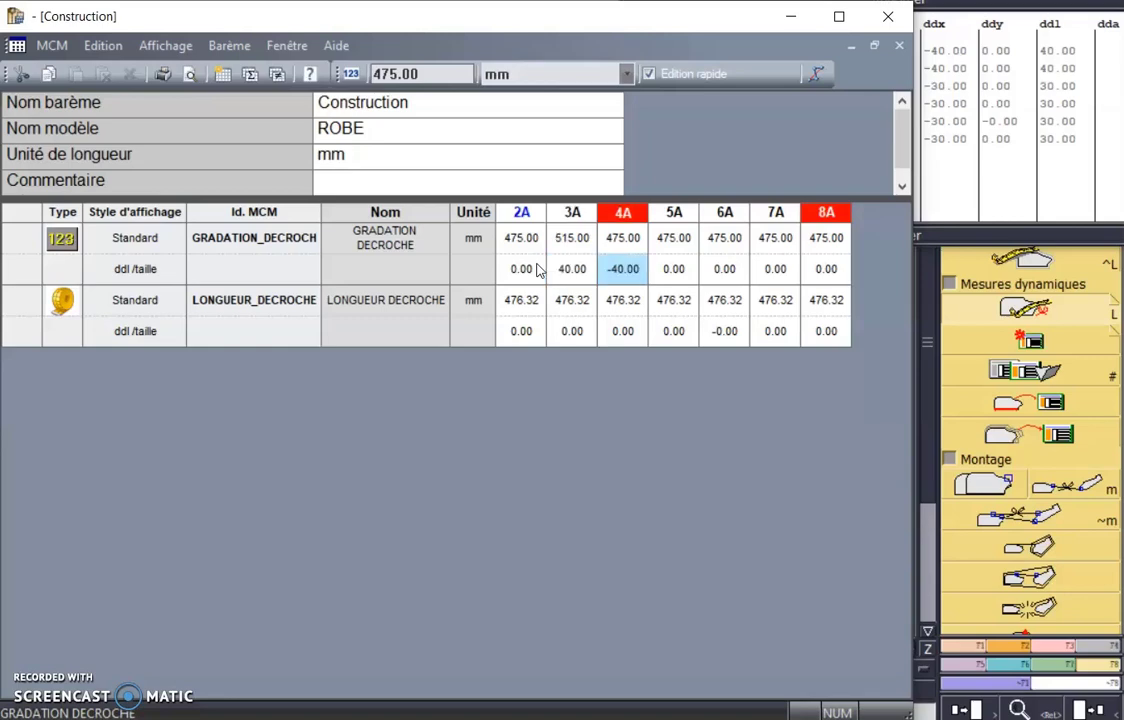
{"action": "left_click", "coordinate": [622, 266]}
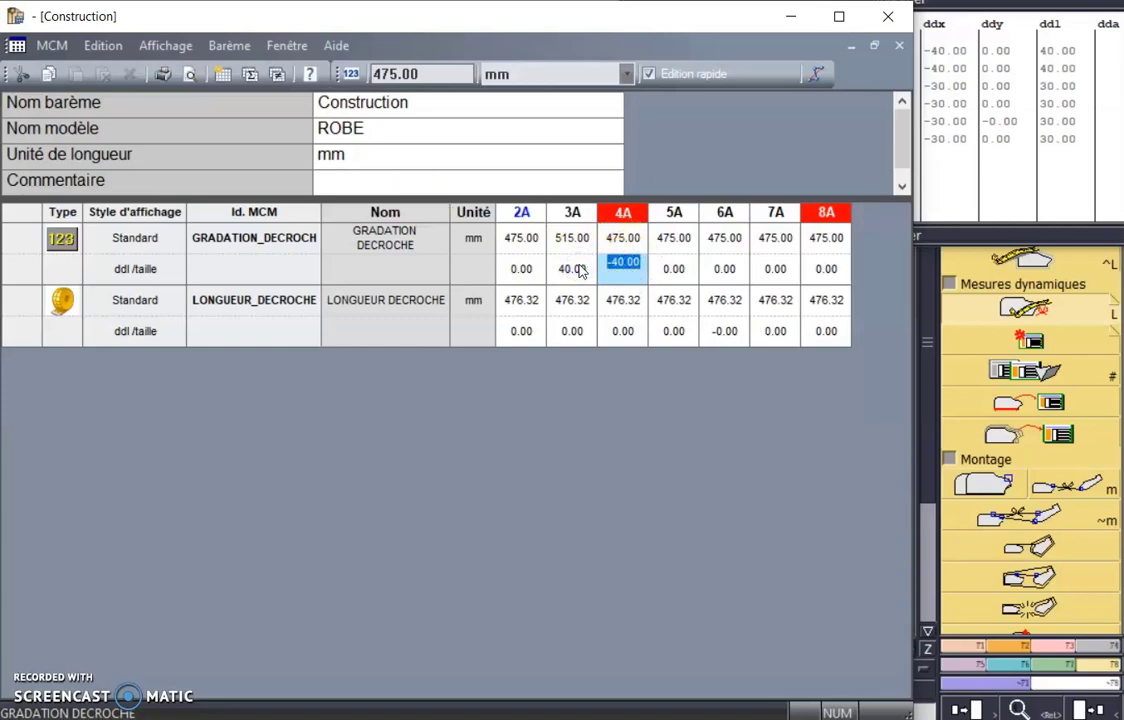
{"action": "type", "text": "40"}
{"action": "key", "text": "Tab"}
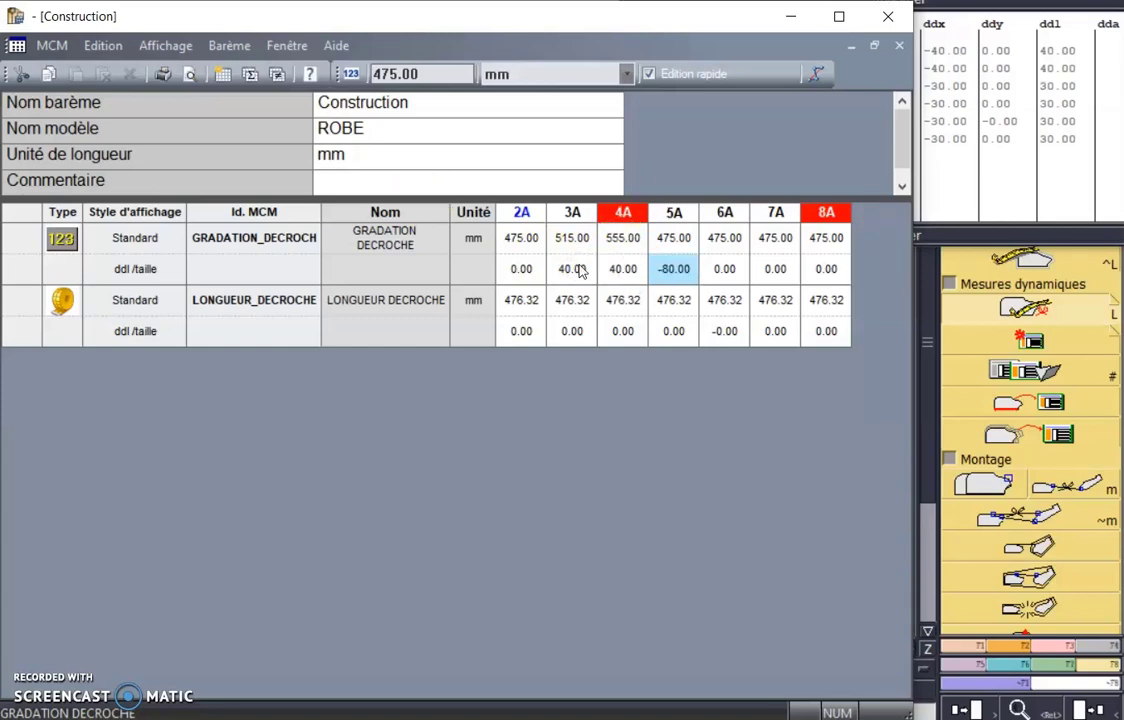
- Set the ddl per size of GRADATION DECROCHE to 30 mm for sizes 5A, 6A, 7A and 8A
{"action": "left_click", "coordinate": [674, 270]}
{"action": "left_click", "coordinate": [666, 267]}
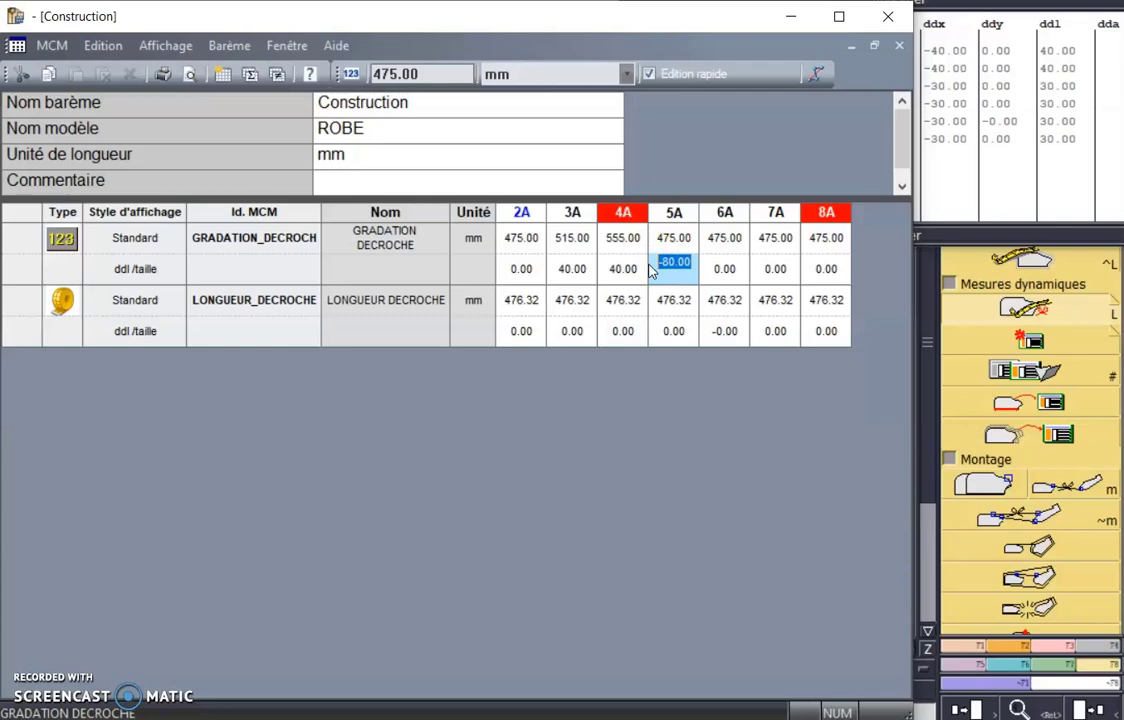
{"action": "type", "text": "30"}
{"action": "key", "text": "Return"}
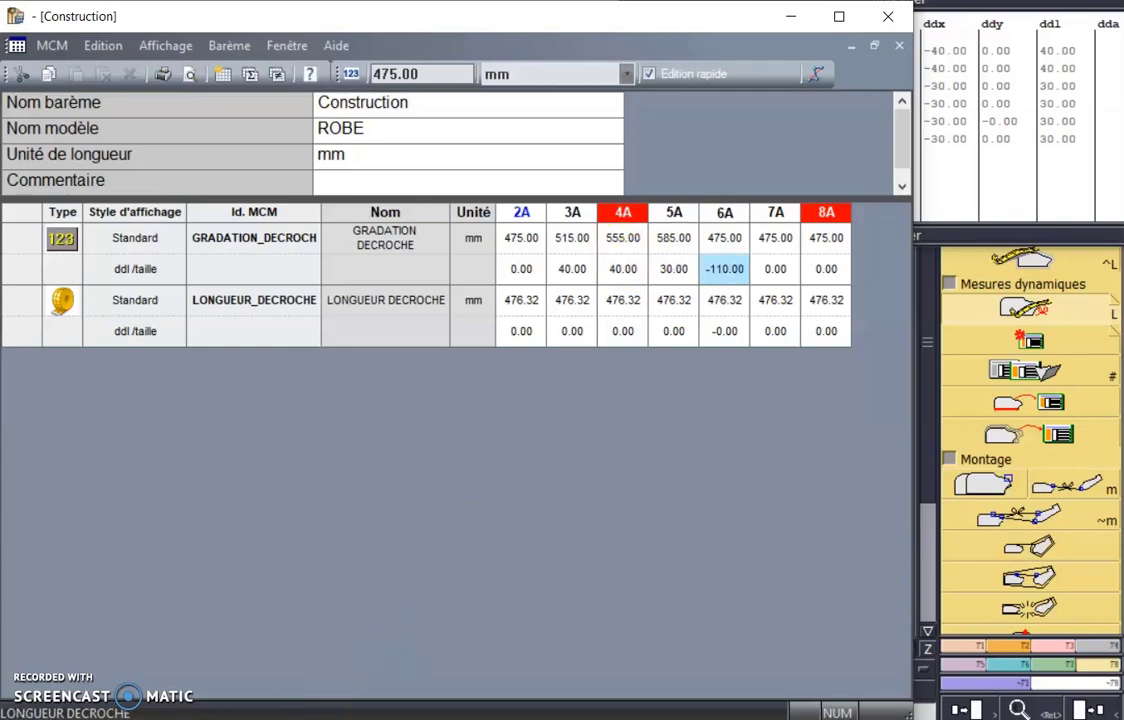
{"action": "left_click", "coordinate": [842, 394]}
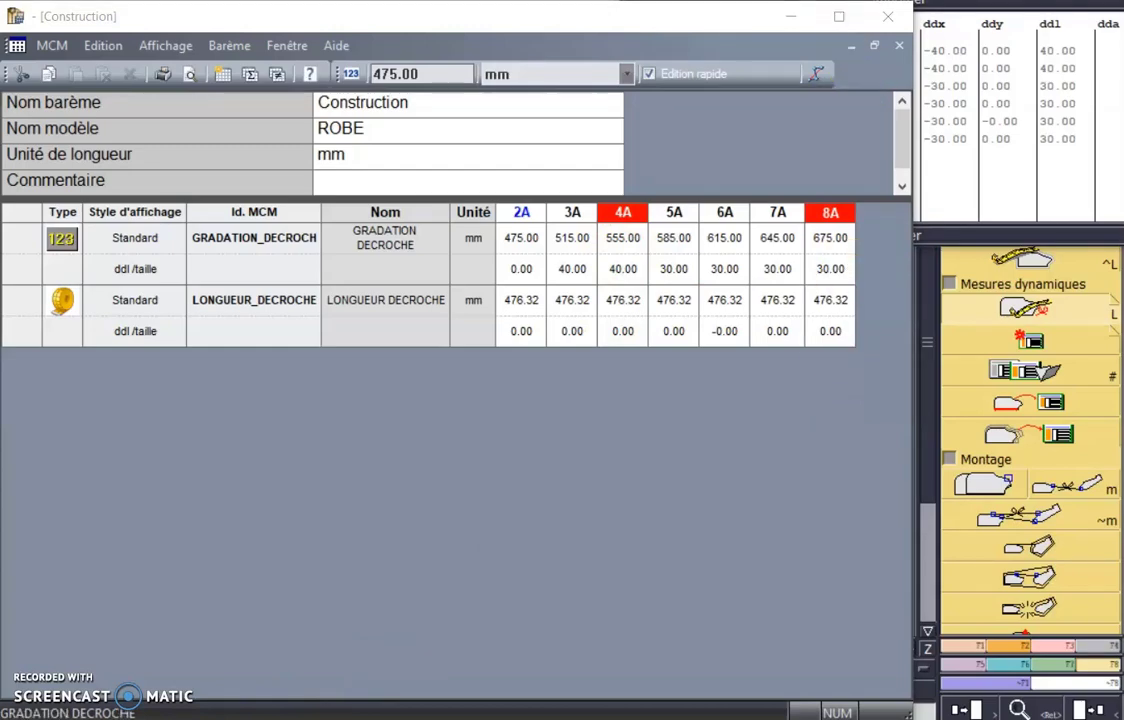
- Switch back to Modaris, close the gradation values table over the ROBE pattern and display the commands as text names
{"action": "left_click", "coordinate": [791, 17]}
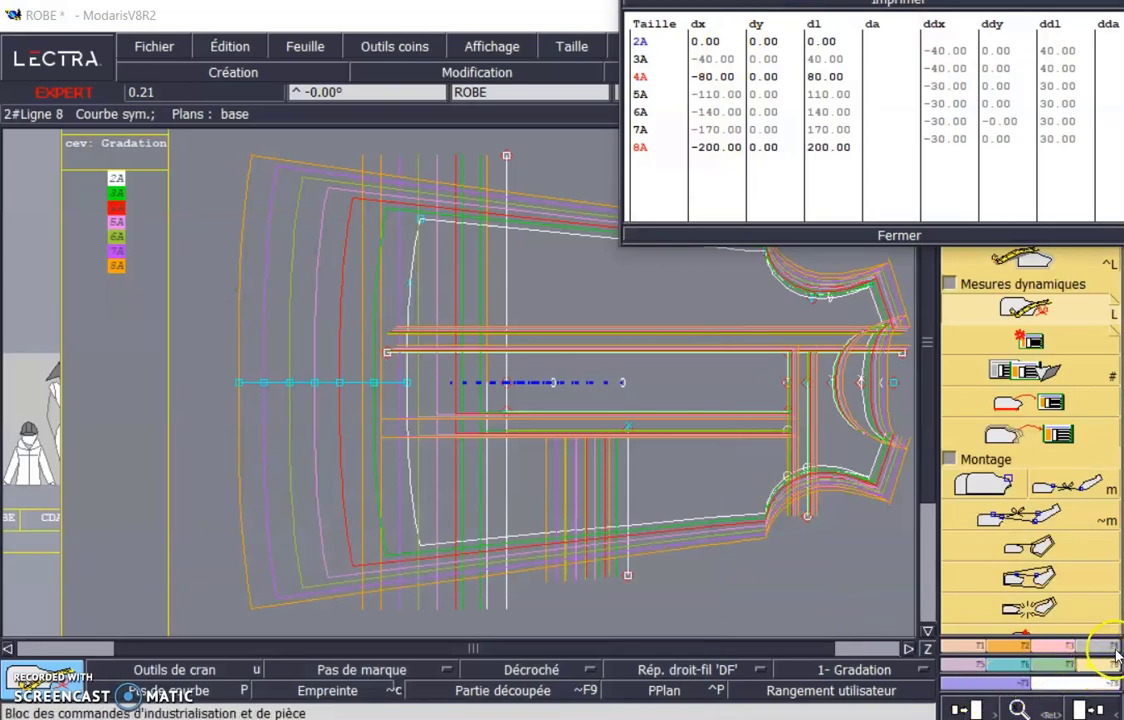
{"action": "left_click", "coordinate": [1048, 644]}
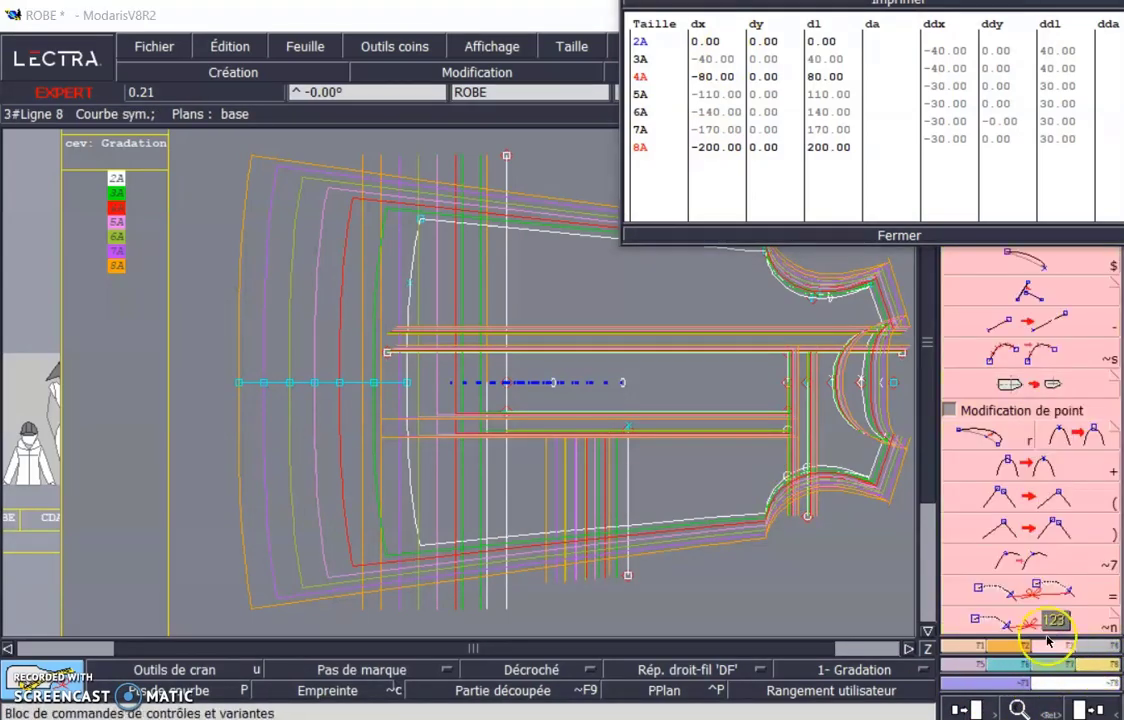
{"action": "left_click", "coordinate": [918, 236]}
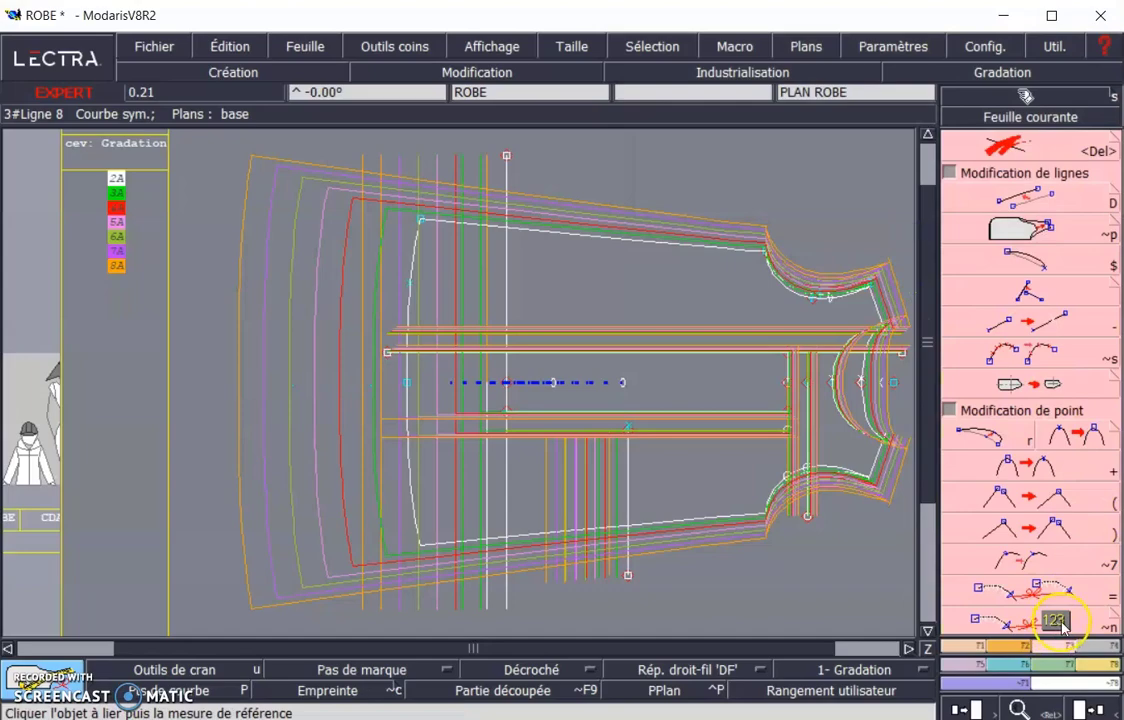
{"action": "key", "text": "ctrl+i"}
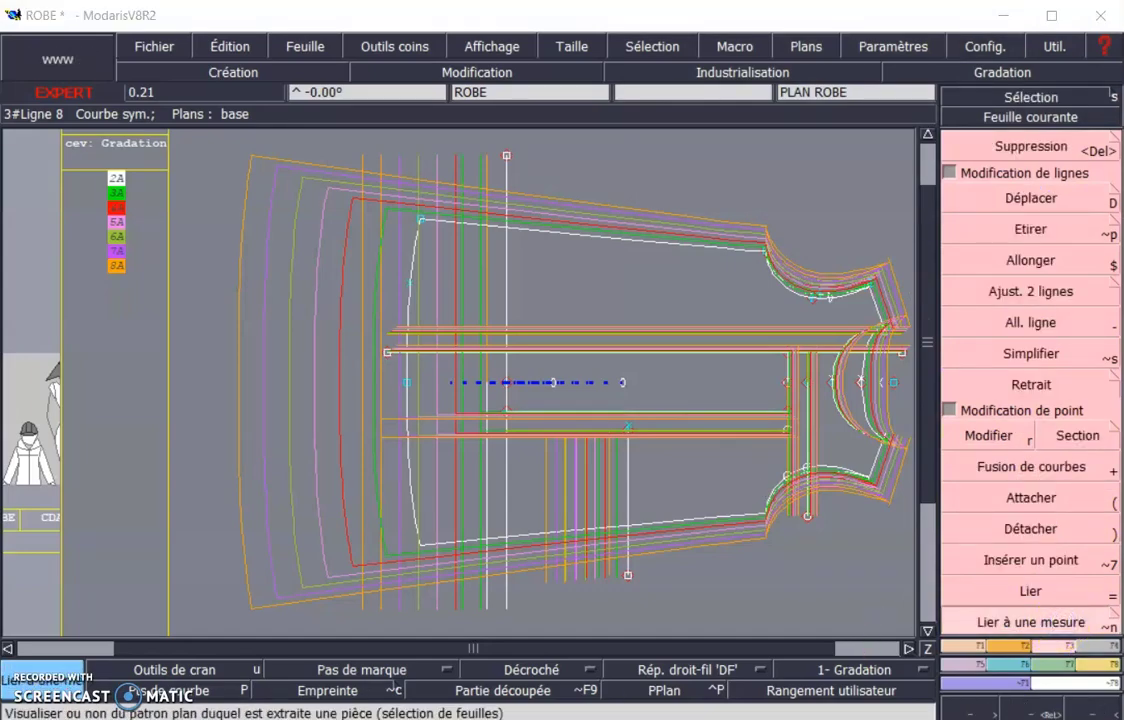
- Link offset point 37 to the GRADATION DECROCHE measure with Lier à une mesure, keeping measure selection restricted to the current chart
{"action": "left_click", "coordinate": [1113, 588]}
{"action": "left_click", "coordinate": [1113, 618]}
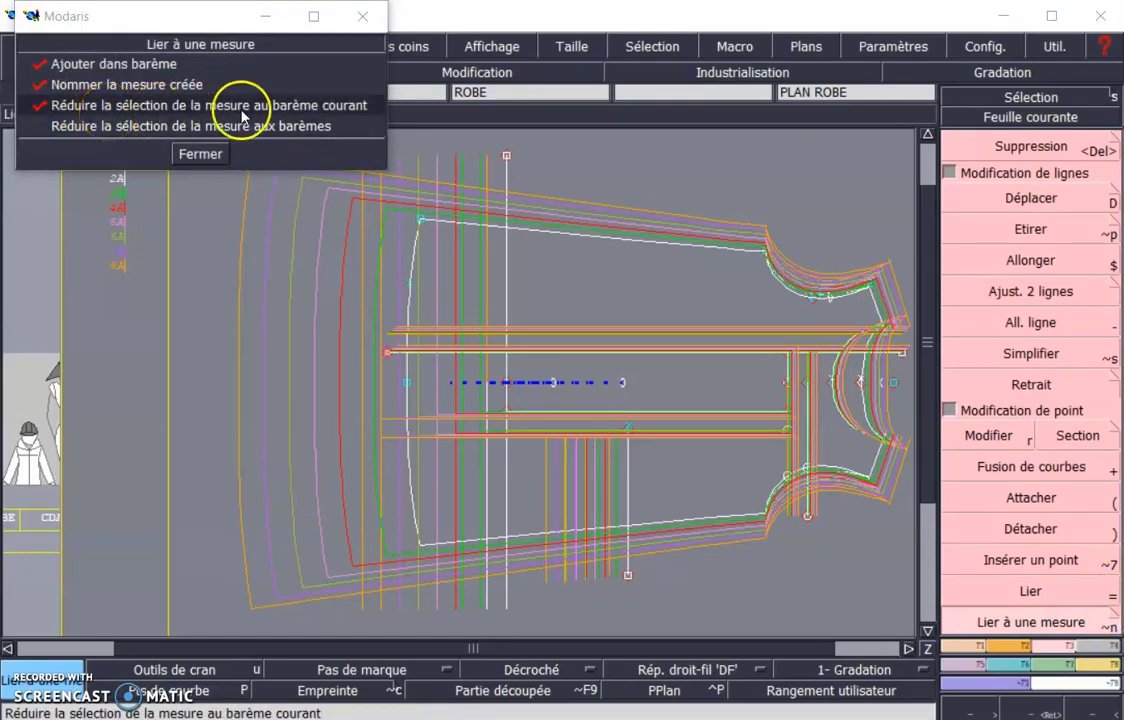
{"action": "left_click", "coordinate": [199, 154]}
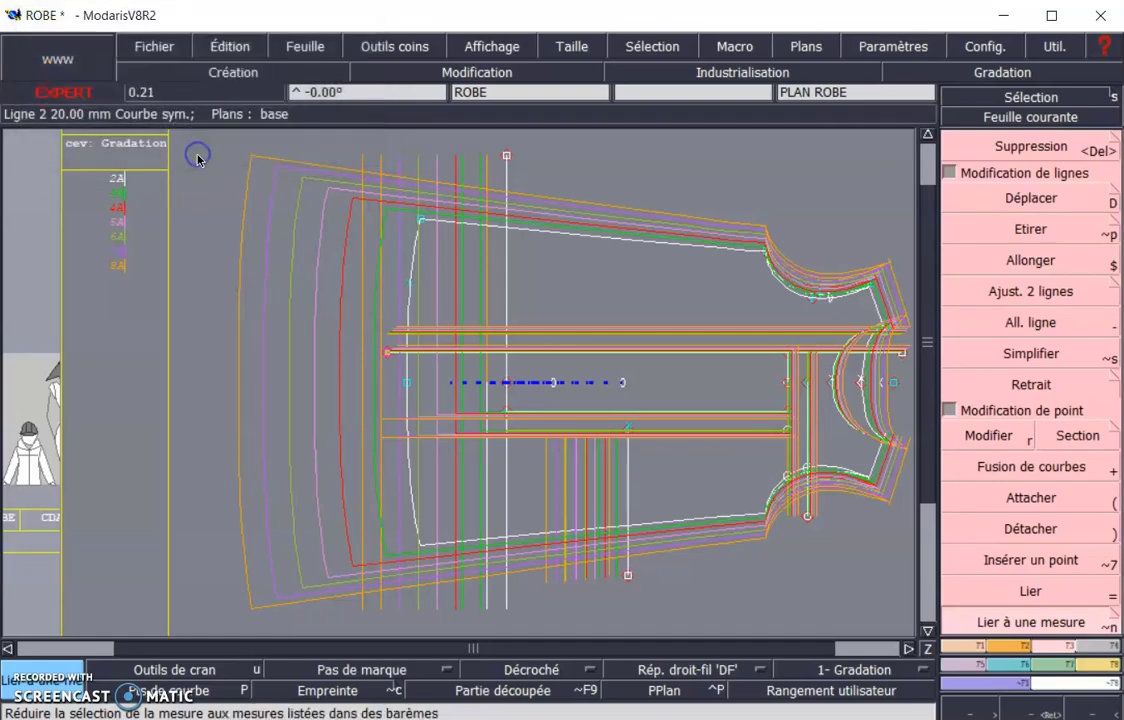
{"action": "left_click", "coordinate": [390, 355]}
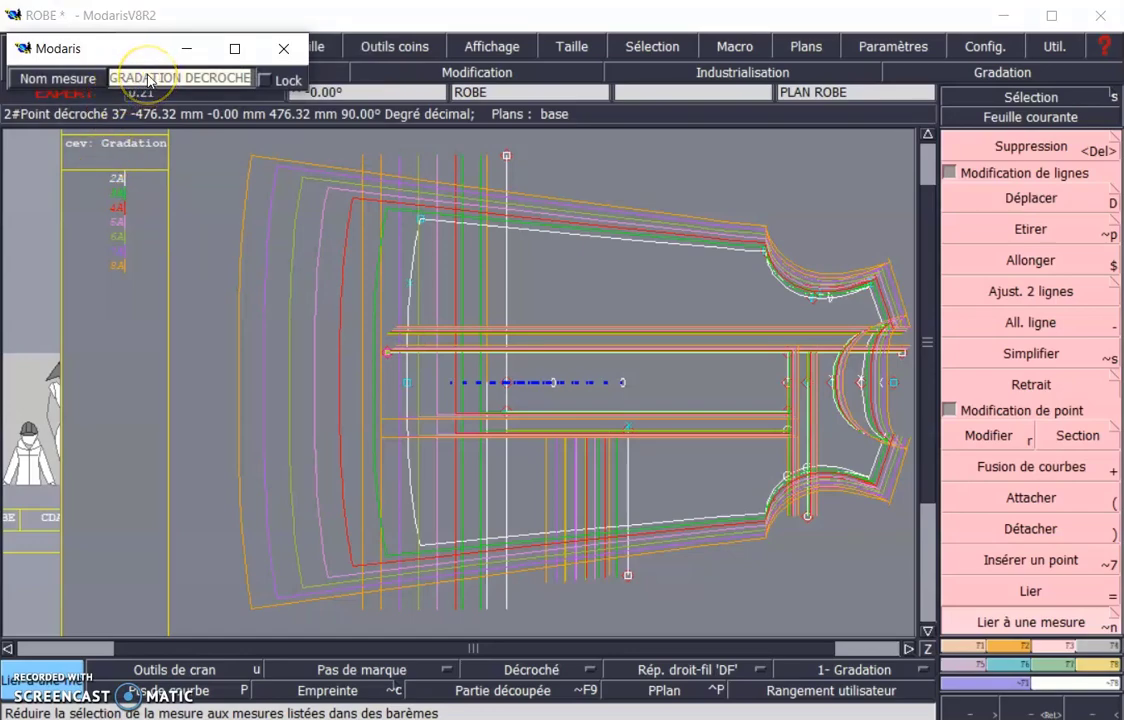
{"action": "key", "text": "Return"}
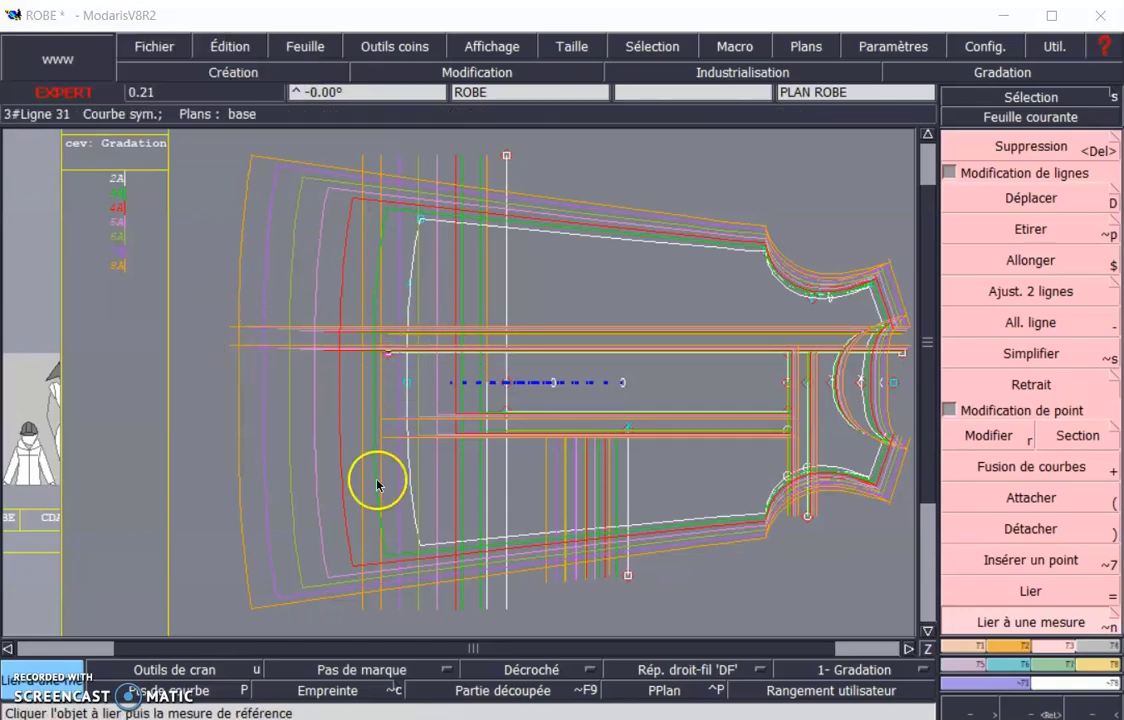
- Compare the LONGUEUR DECROCHE and GRADATION DECROCHE values per size in the Construction chart, then return to the pattern
{"action": "mouse_move", "coordinate": [340, 716]}
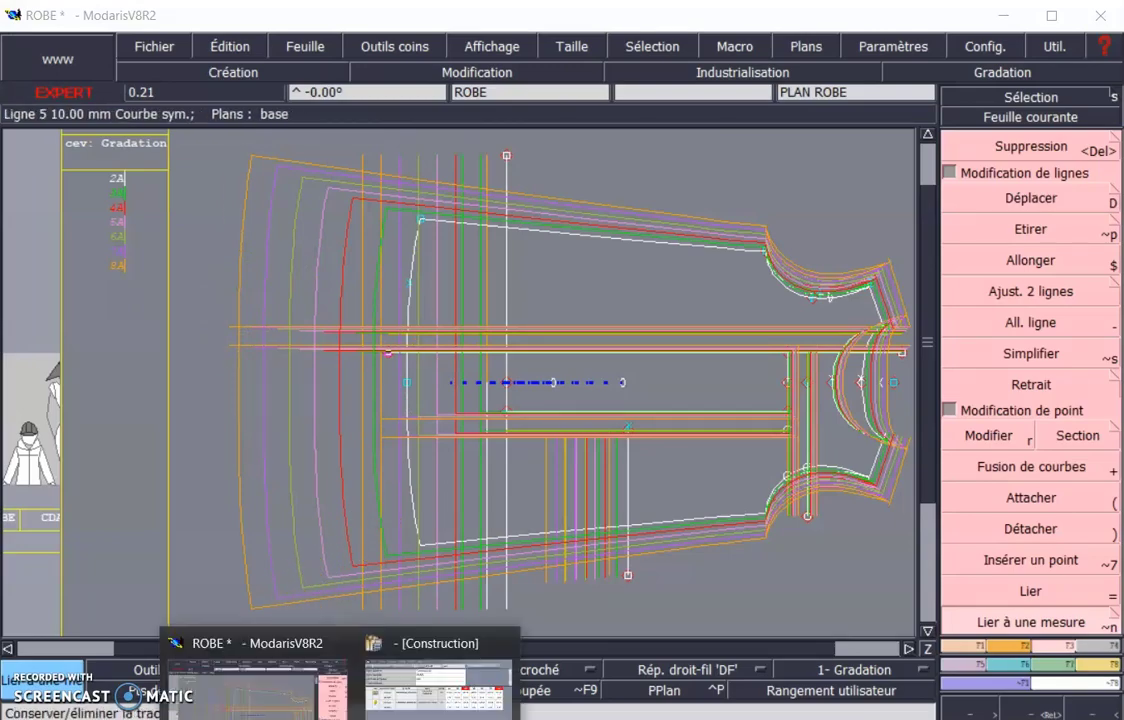
{"action": "left_click", "coordinate": [440, 680]}
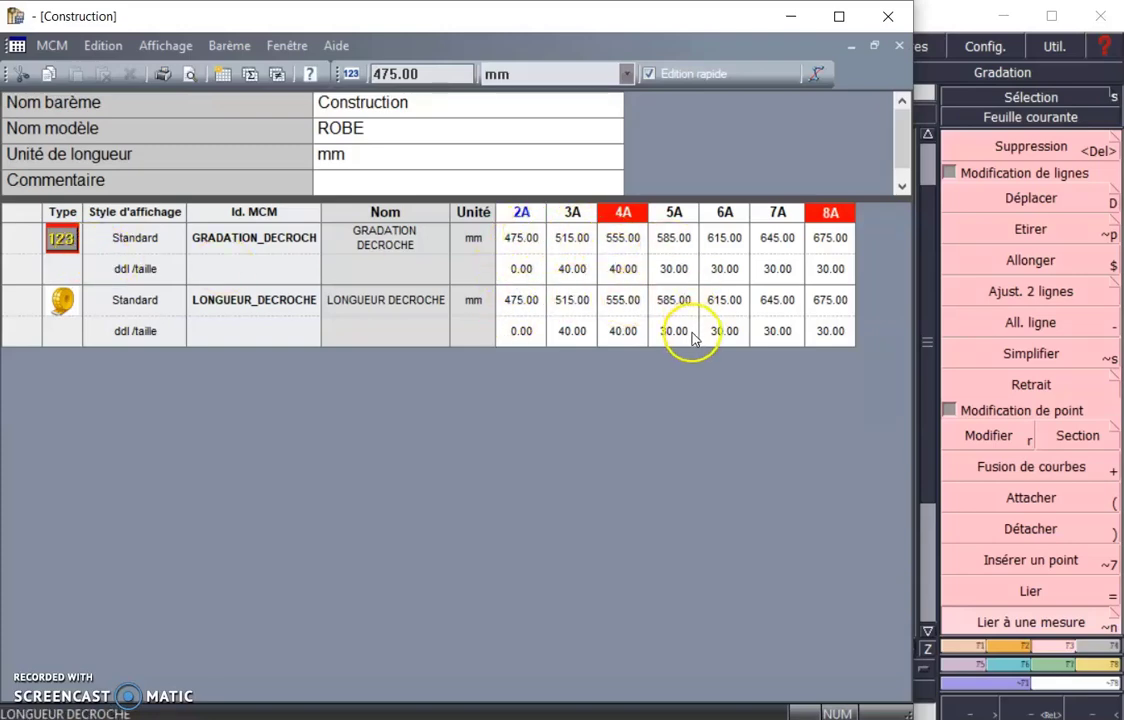
{"action": "key", "text": "Up"}
{"action": "key", "text": "Down"}
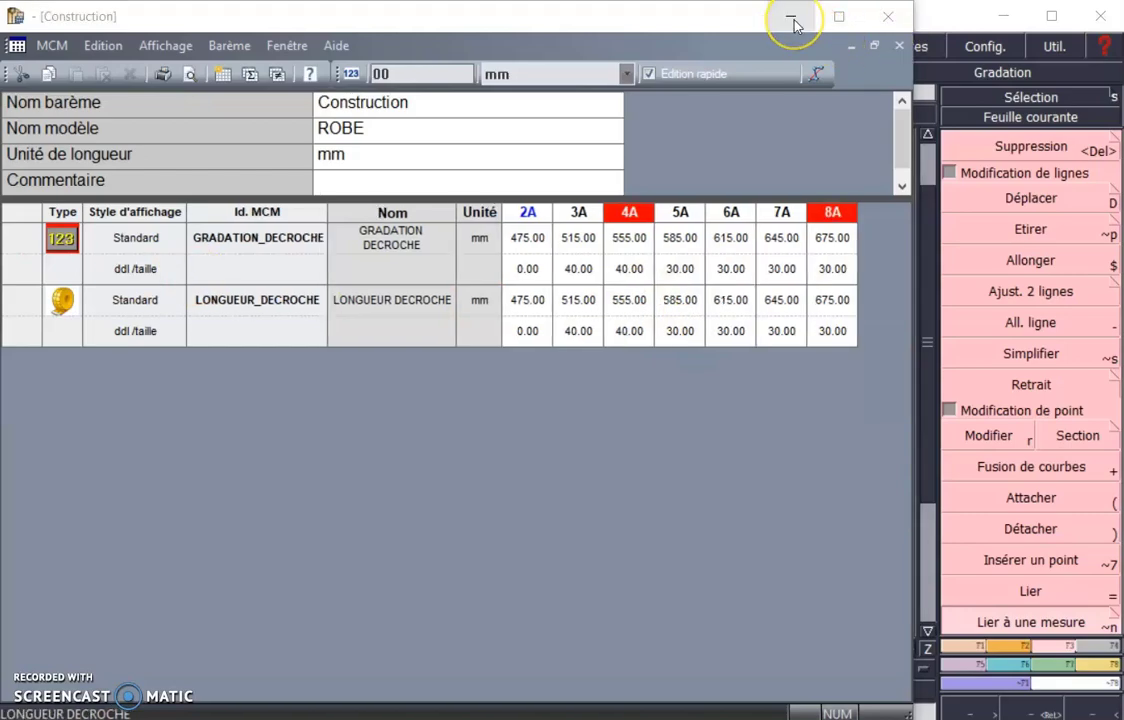
{"action": "left_click", "coordinate": [791, 19]}
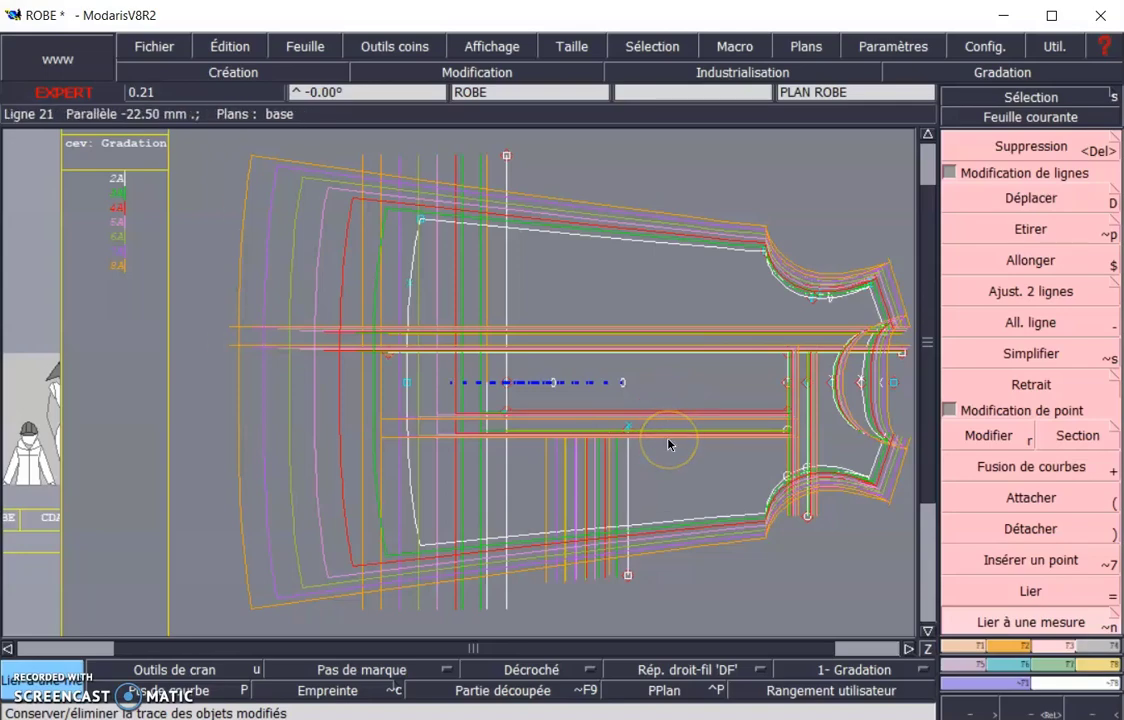
{"action": "left_click", "coordinate": [301, 409]}
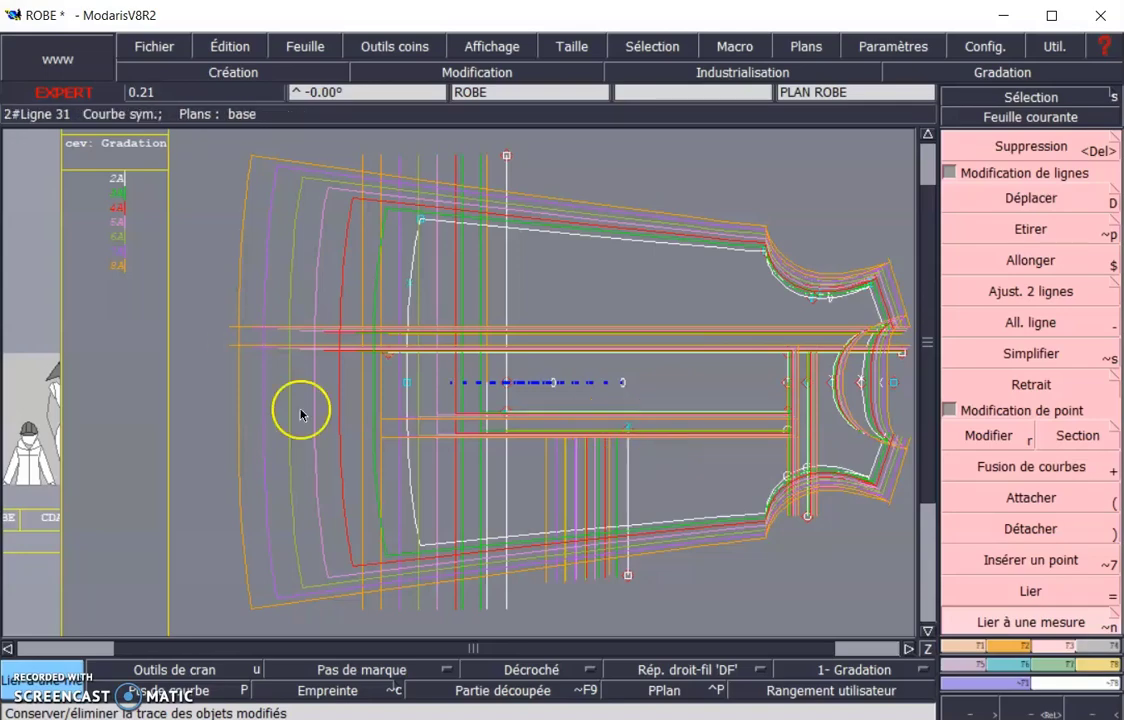
- Add a new constant row in mm to the Construction chart and name it LARGEUR BANDE
{"action": "left_click", "coordinate": [340, 719]}
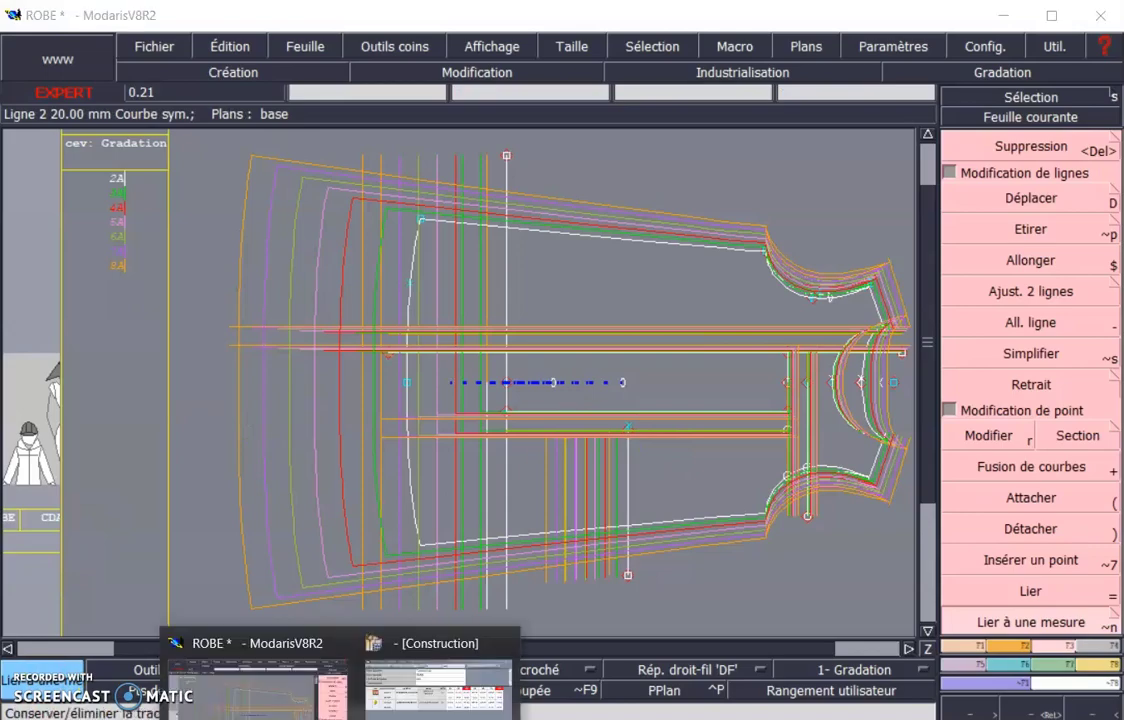
{"action": "left_click", "coordinate": [440, 685]}
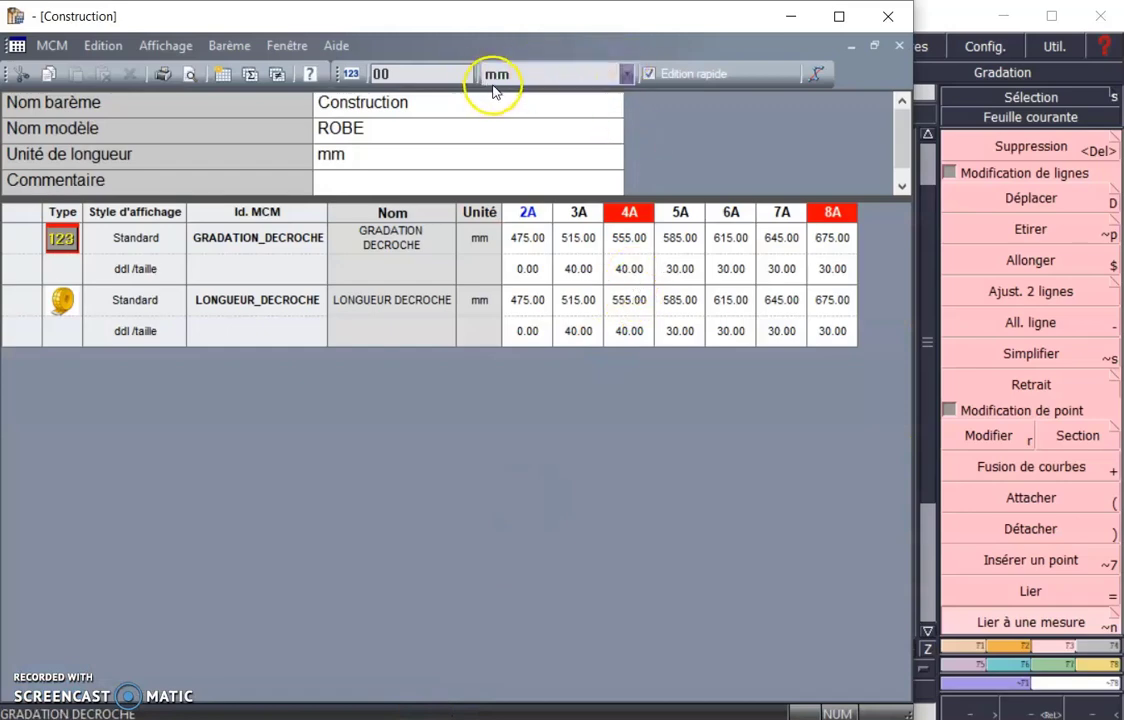
{"action": "left_click", "coordinate": [352, 76]}
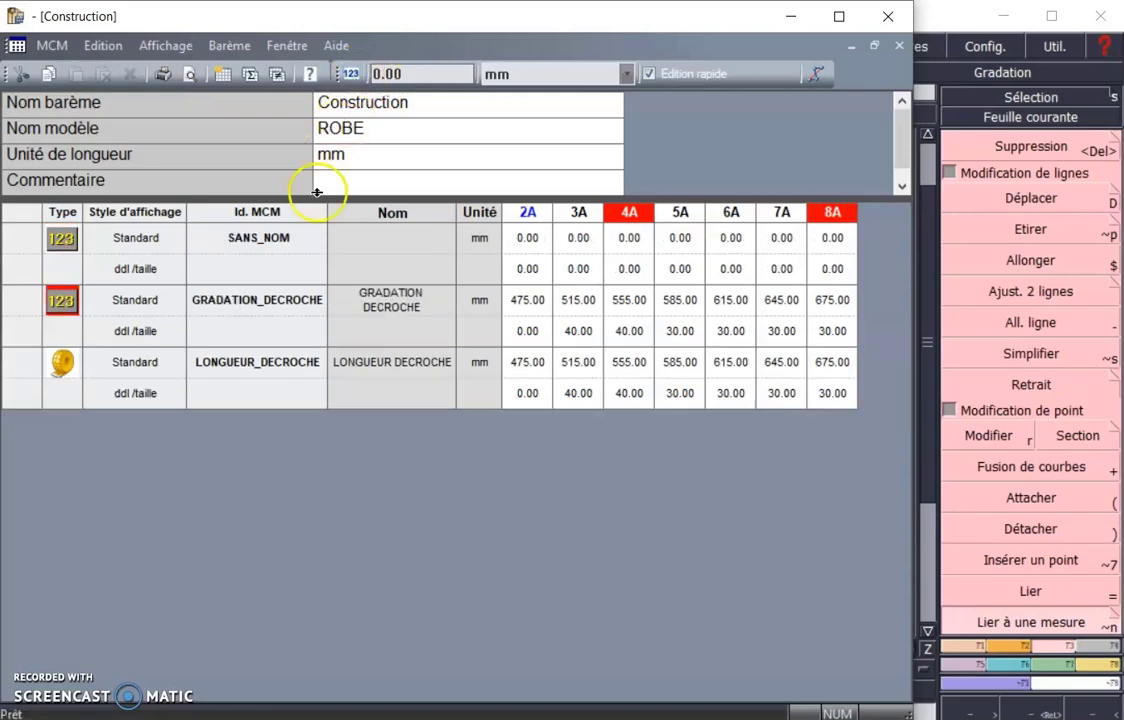
{"action": "left_click", "coordinate": [388, 250]}
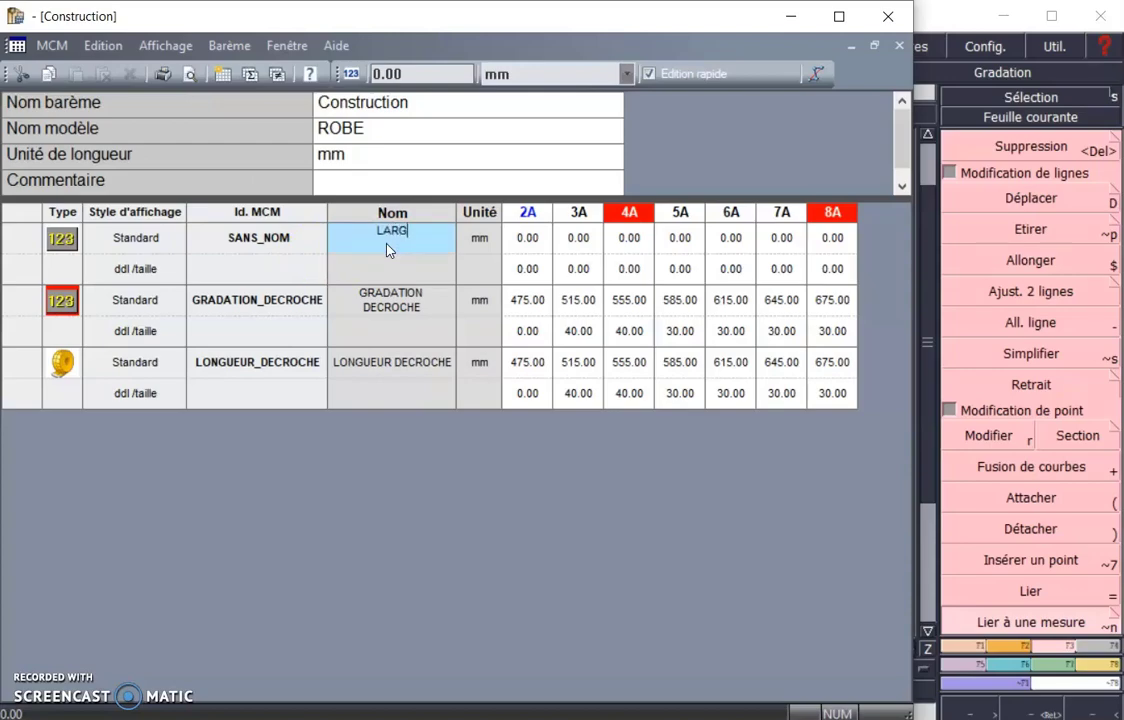
{"action": "type", "text": "LARGEUR BANDE"}
{"action": "key", "text": "Tab"}
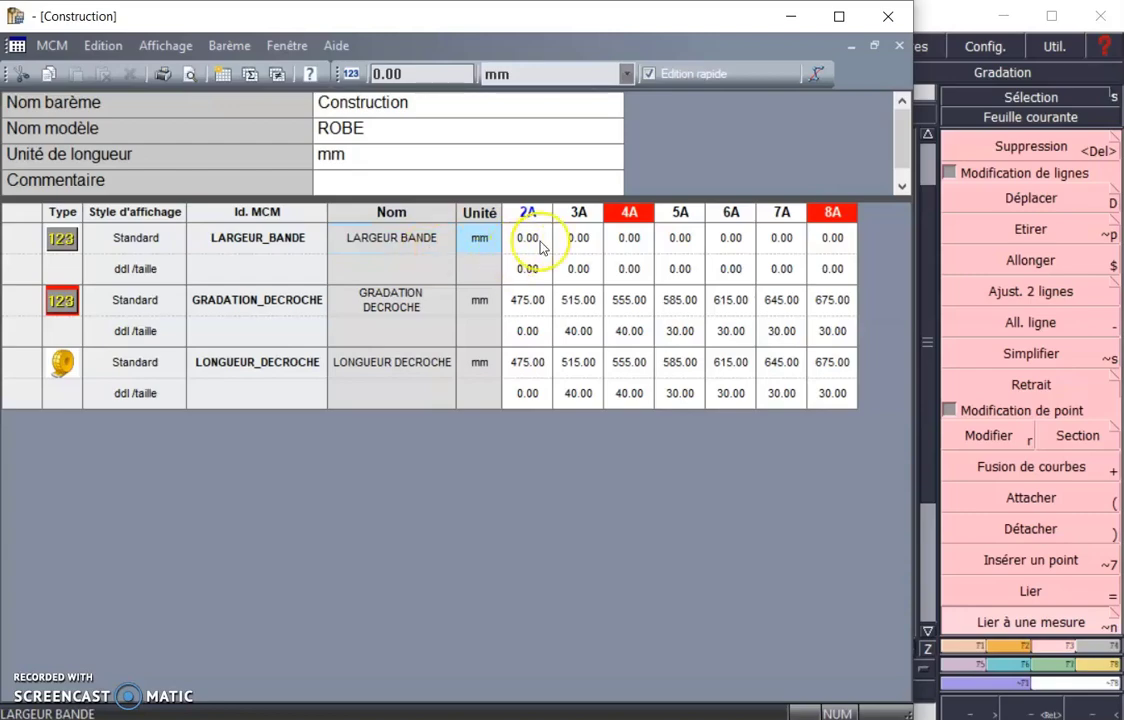
- Set LARGEUR BANDE to 22.5 mm for size 2A, 25 mm for 4A and 30 mm for 8A
{"action": "left_click", "coordinate": [636, 238]}
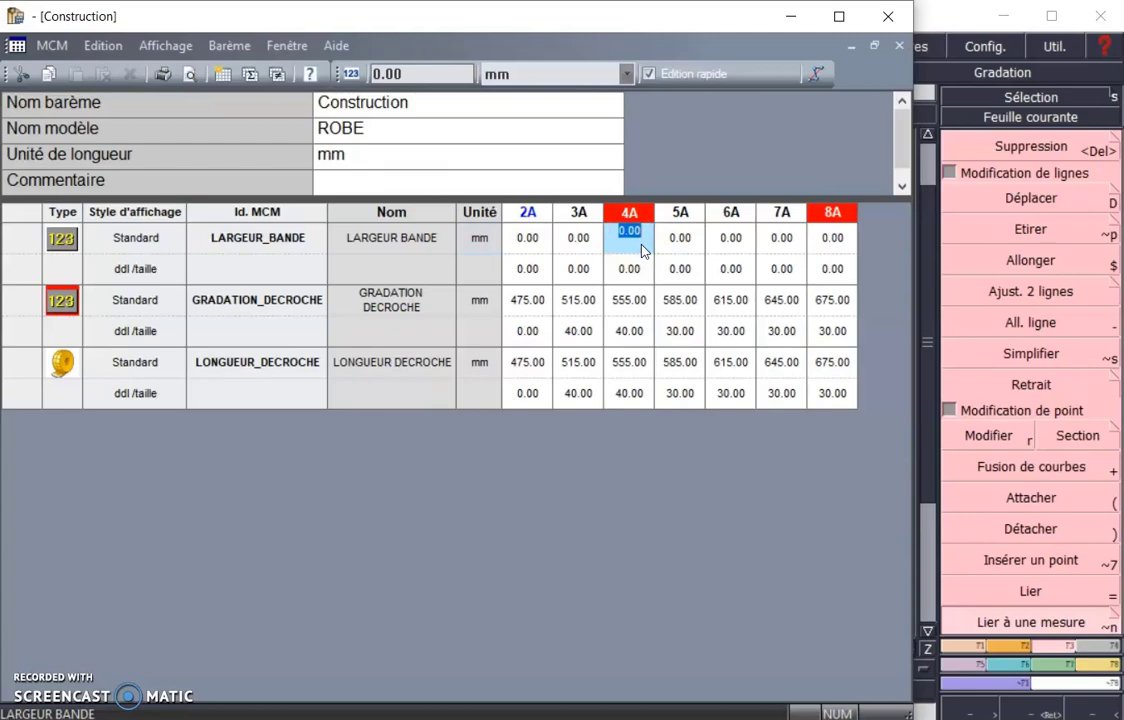
{"action": "left_click", "coordinate": [527, 240]}
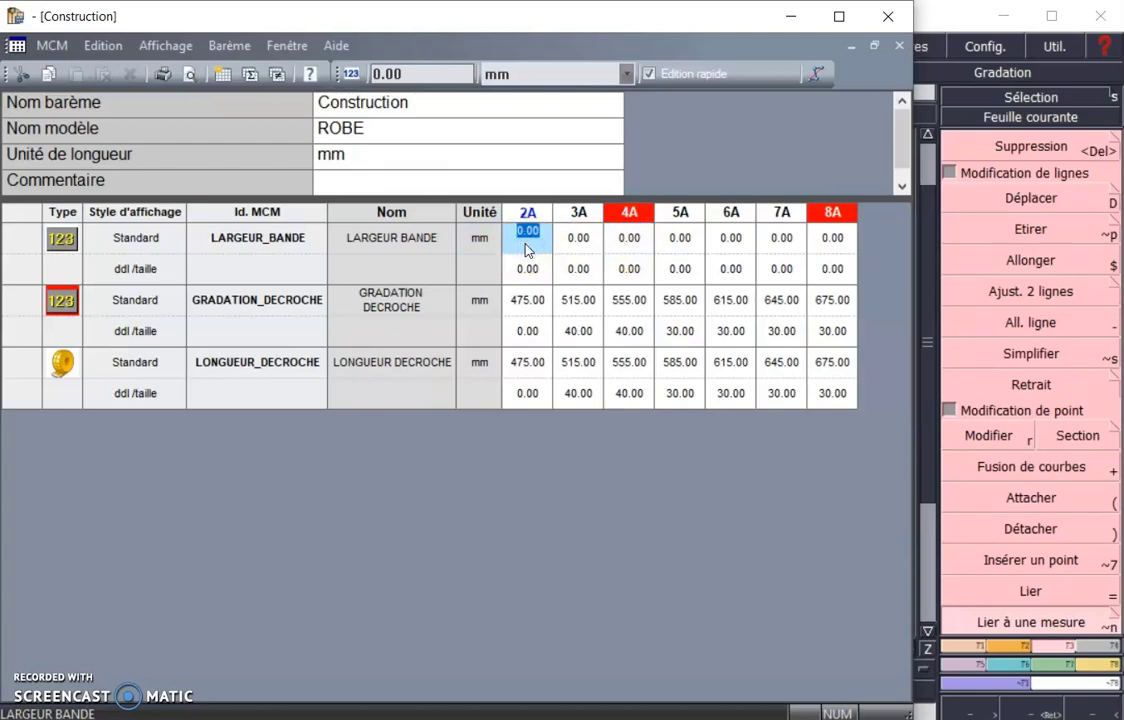
{"action": "type", "text": "22.5"}
{"action": "key", "text": "Tab"}
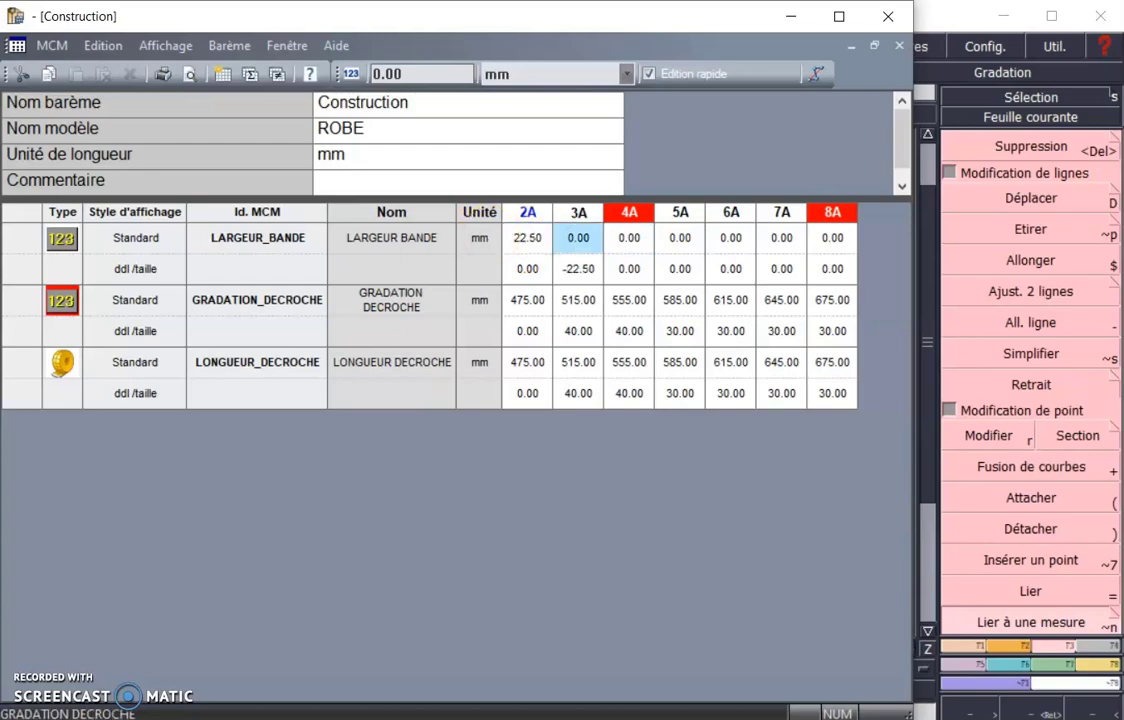
{"action": "left_click", "coordinate": [630, 238]}
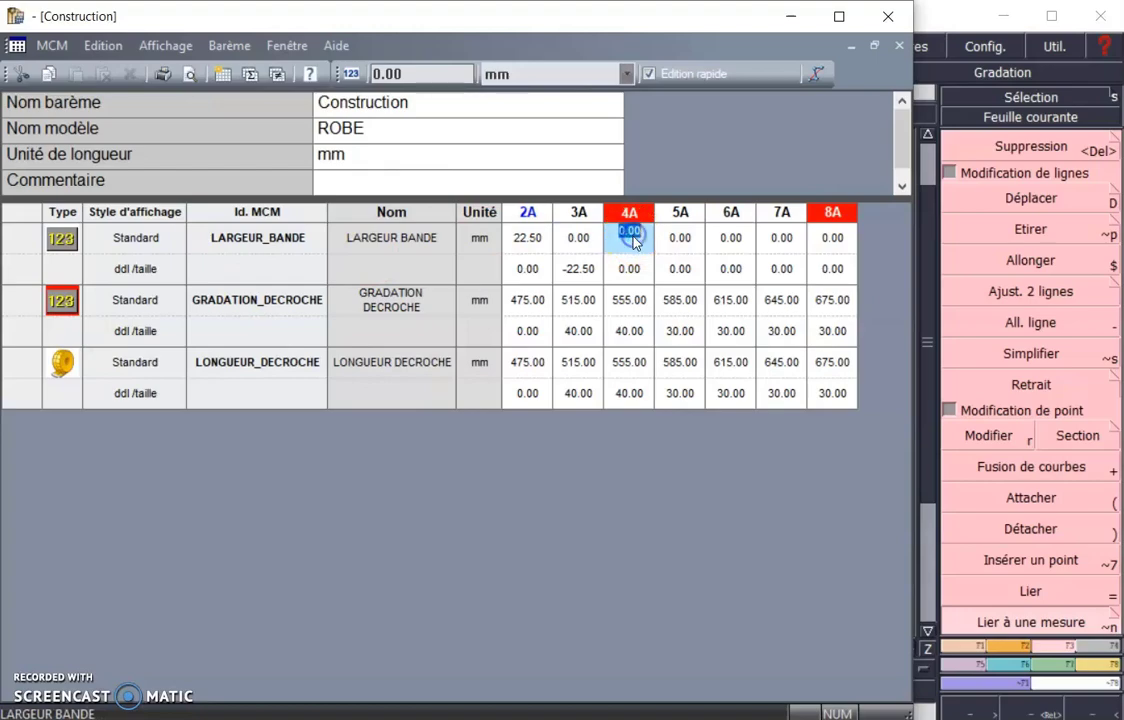
{"action": "type", "text": "25"}
{"action": "key", "text": "Tab"}
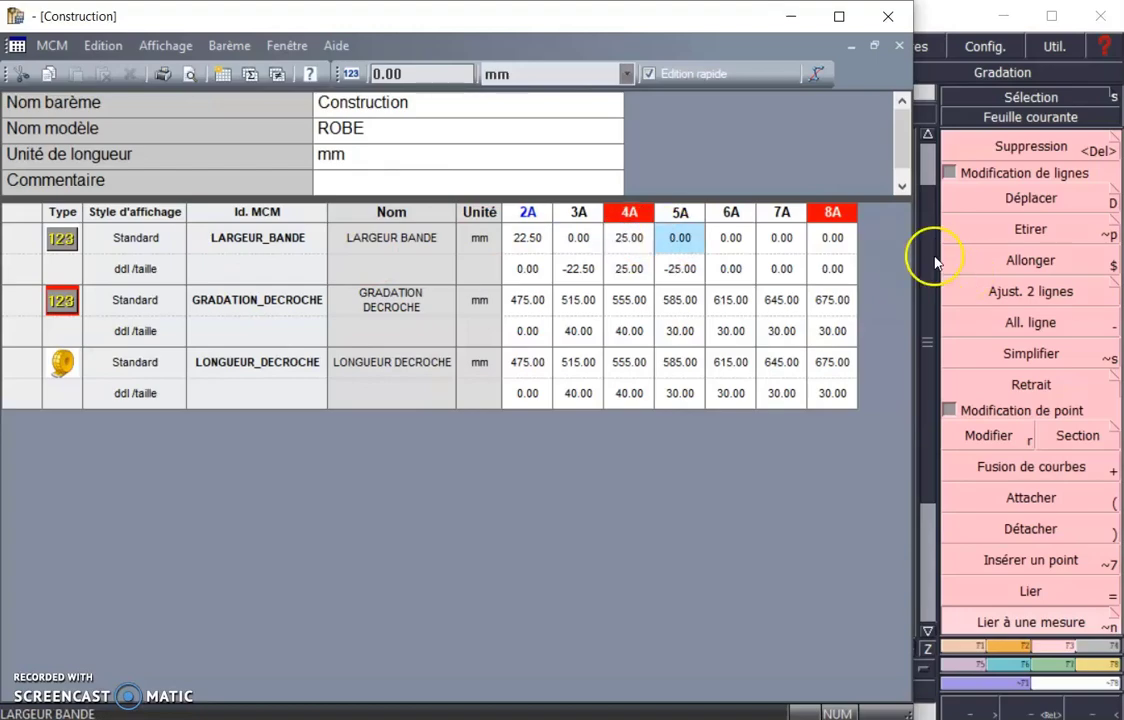
{"action": "left_click", "coordinate": [836, 238]}
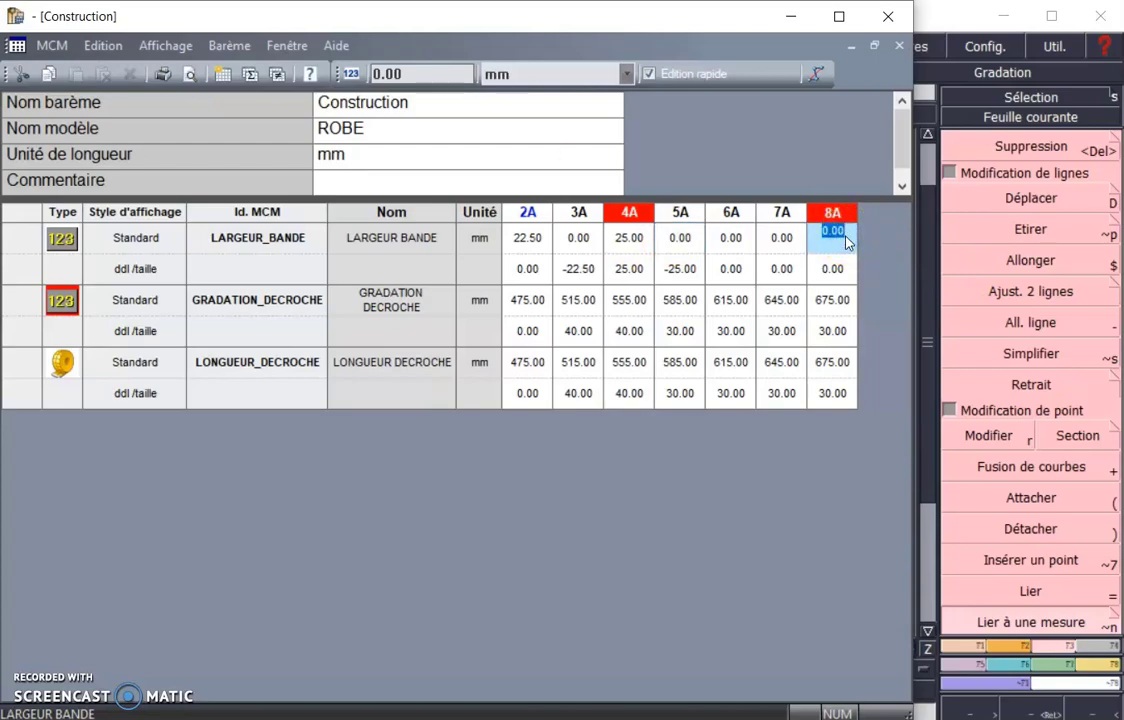
{"action": "type", "text": "30"}
{"action": "key", "text": "Return"}
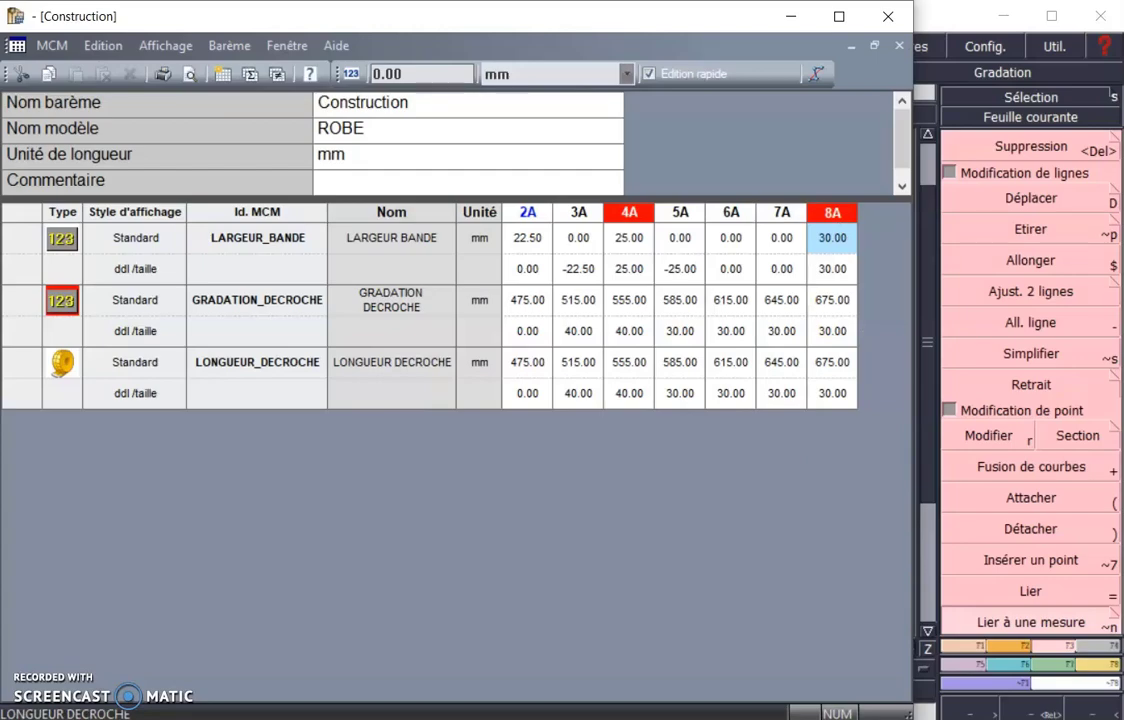
- Interpolate the intermediate sizes of LARGEUR BANDE from its 2A, 4A and 8A values
{"action": "left_click", "coordinate": [525, 240]}
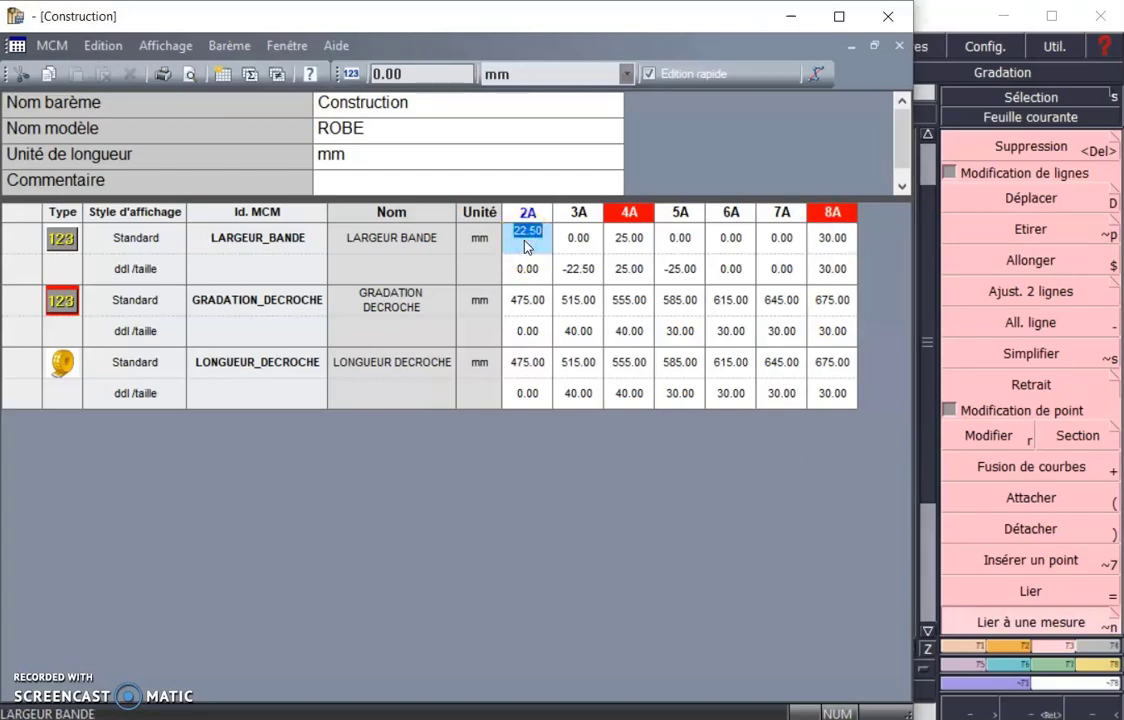
{"action": "left_click", "coordinate": [632, 238], "text": "ctrl"}
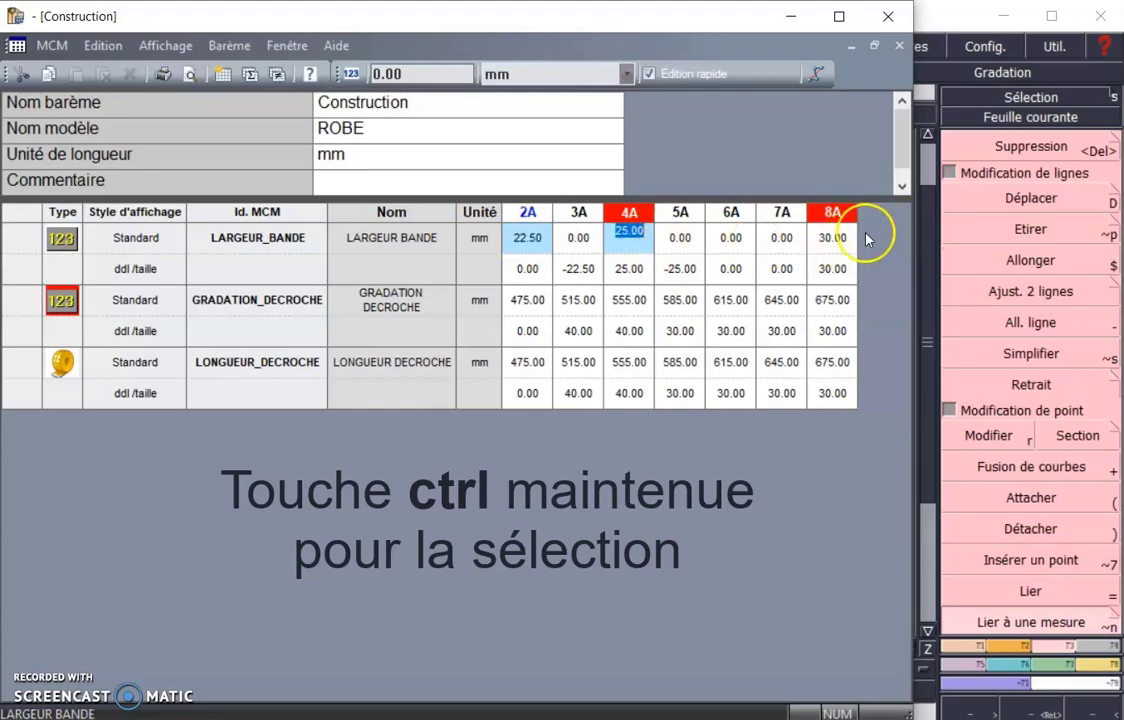
{"action": "left_click", "coordinate": [834, 238], "text": "ctrl"}
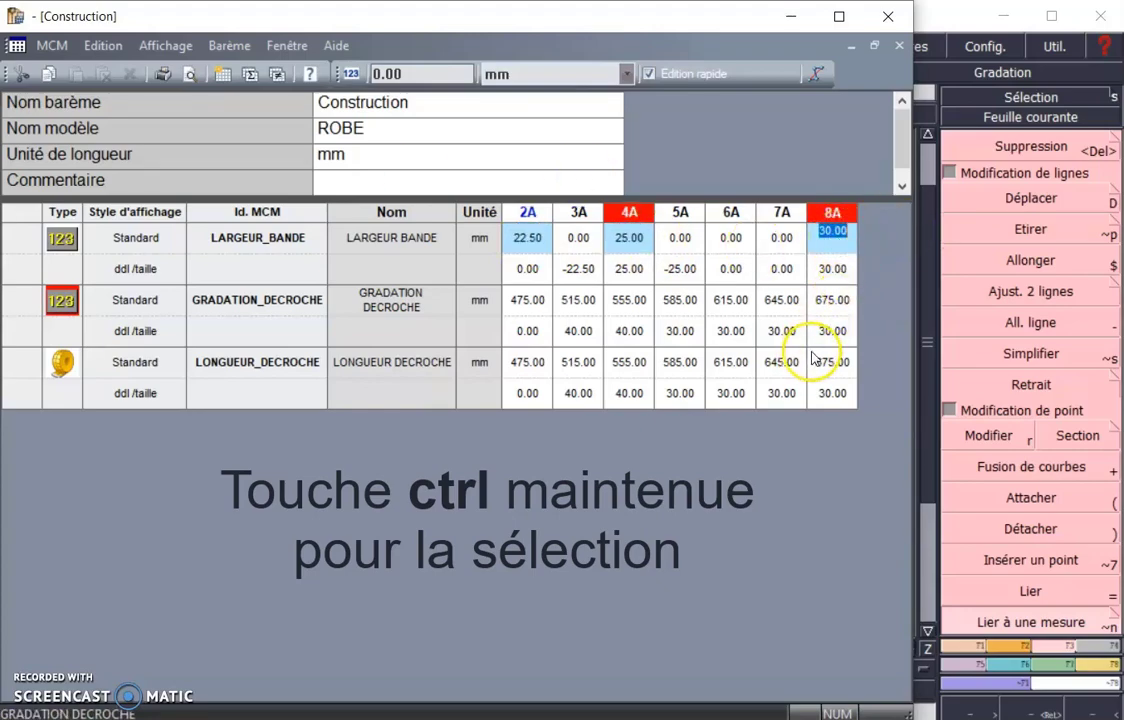
{"action": "left_click", "coordinate": [817, 76]}
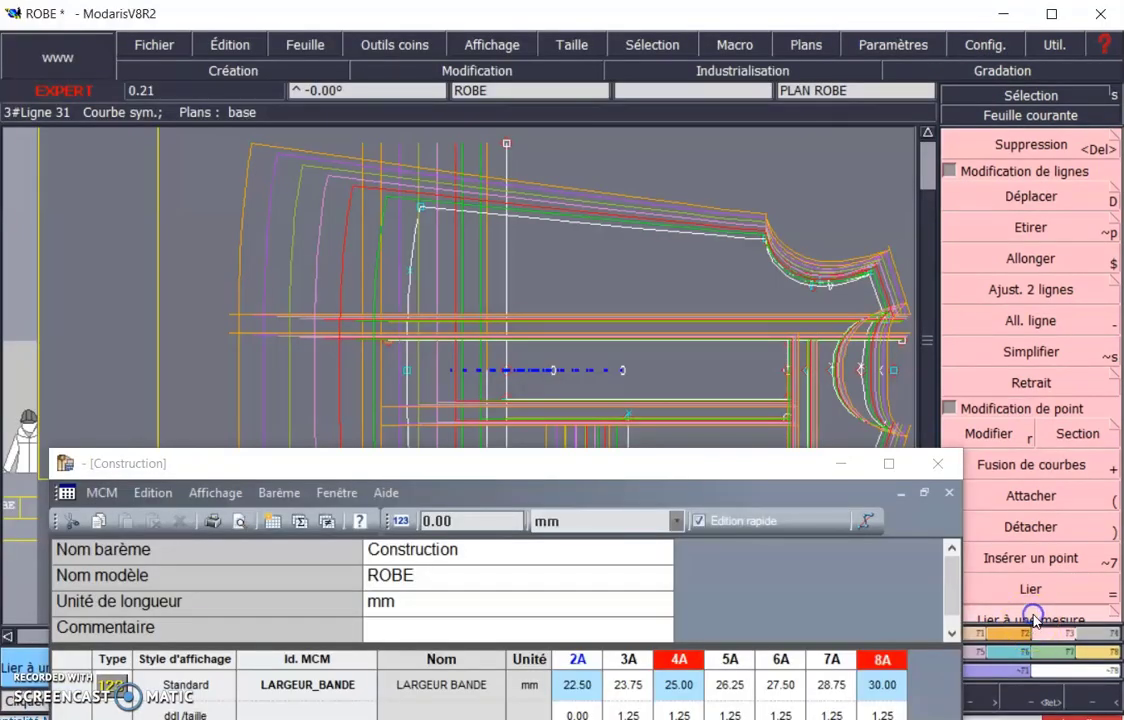
- Link the 22.50 mm parallel line 26 on the pattern to the LARGEUR BANDE measure
{"action": "left_click", "coordinate": [605, 318]}
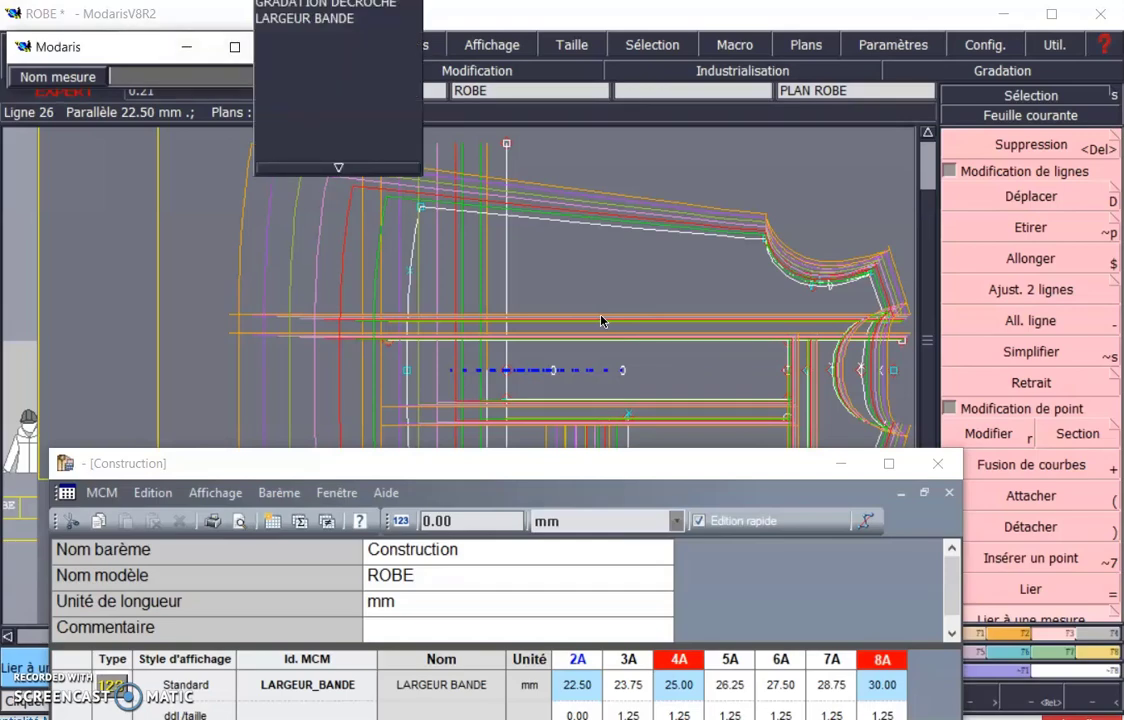
{"action": "left_click", "coordinate": [292, 22]}
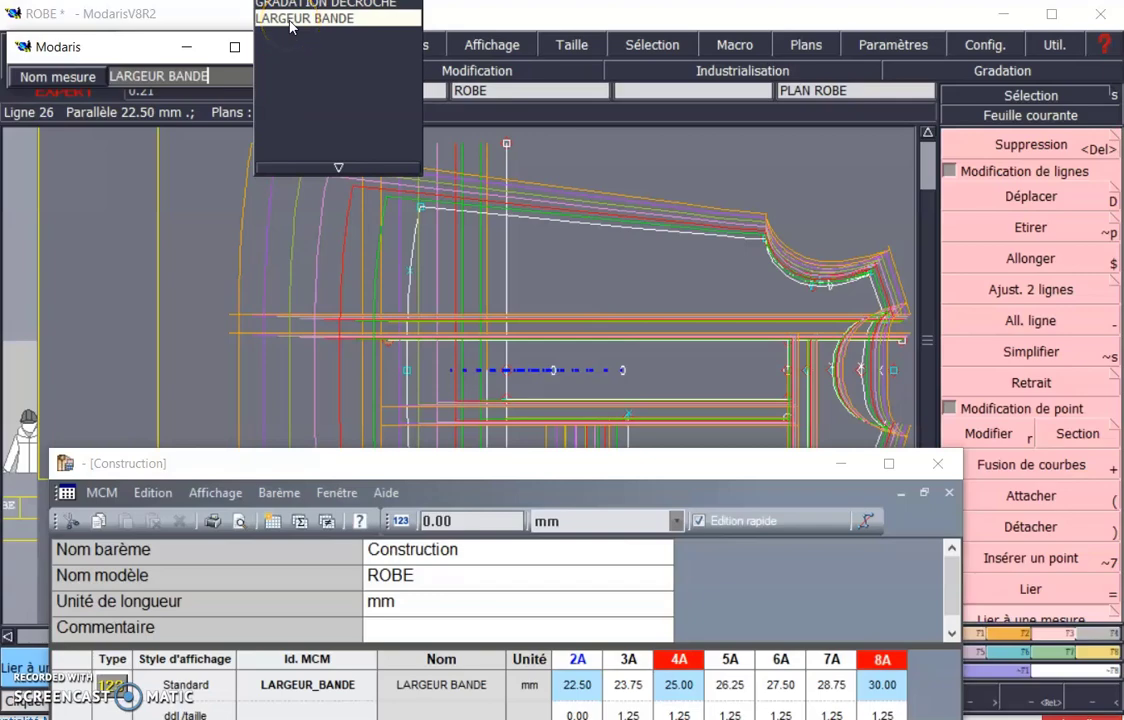
{"action": "key", "text": "Return"}
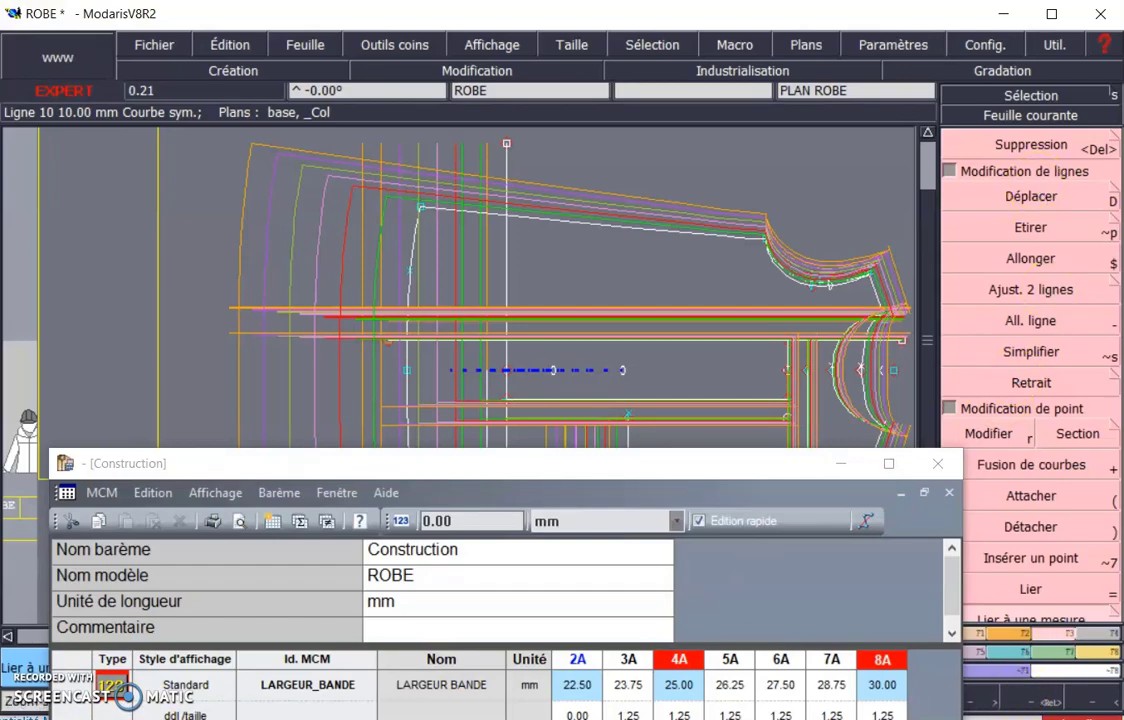
- Stack the graded sizes on the end point of the long horizontal line to check the band width, and restore the normal nest display
{"action": "left_click", "coordinate": [1016, 654]}
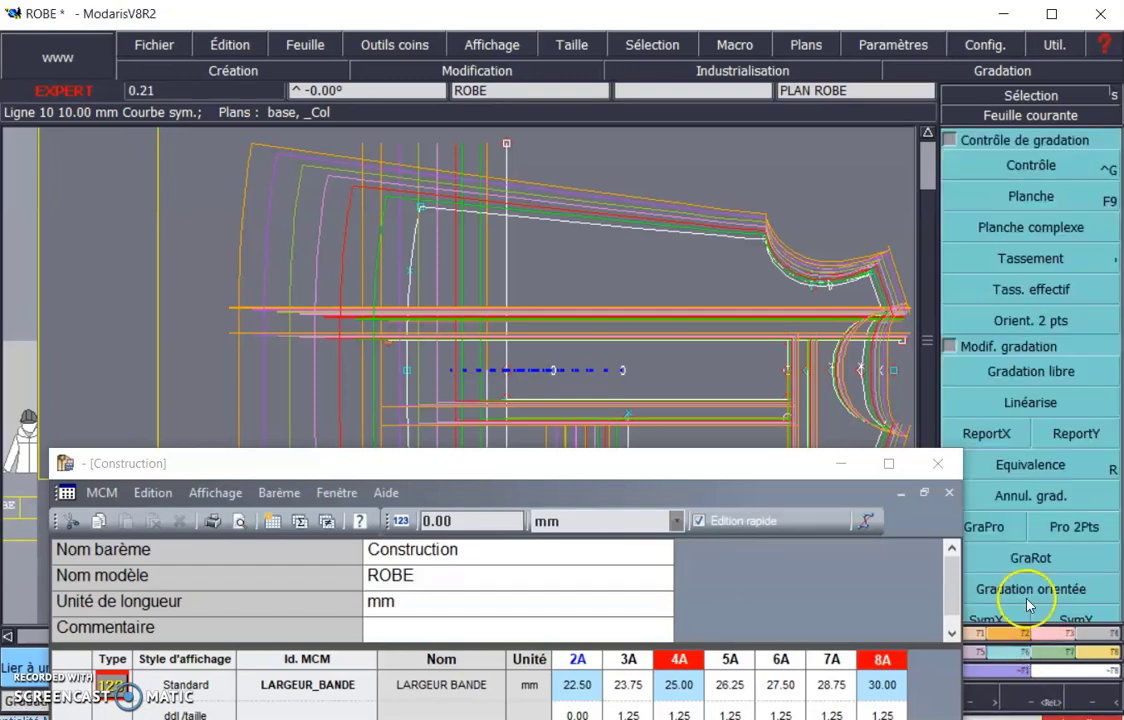
{"action": "left_click", "coordinate": [1045, 258]}
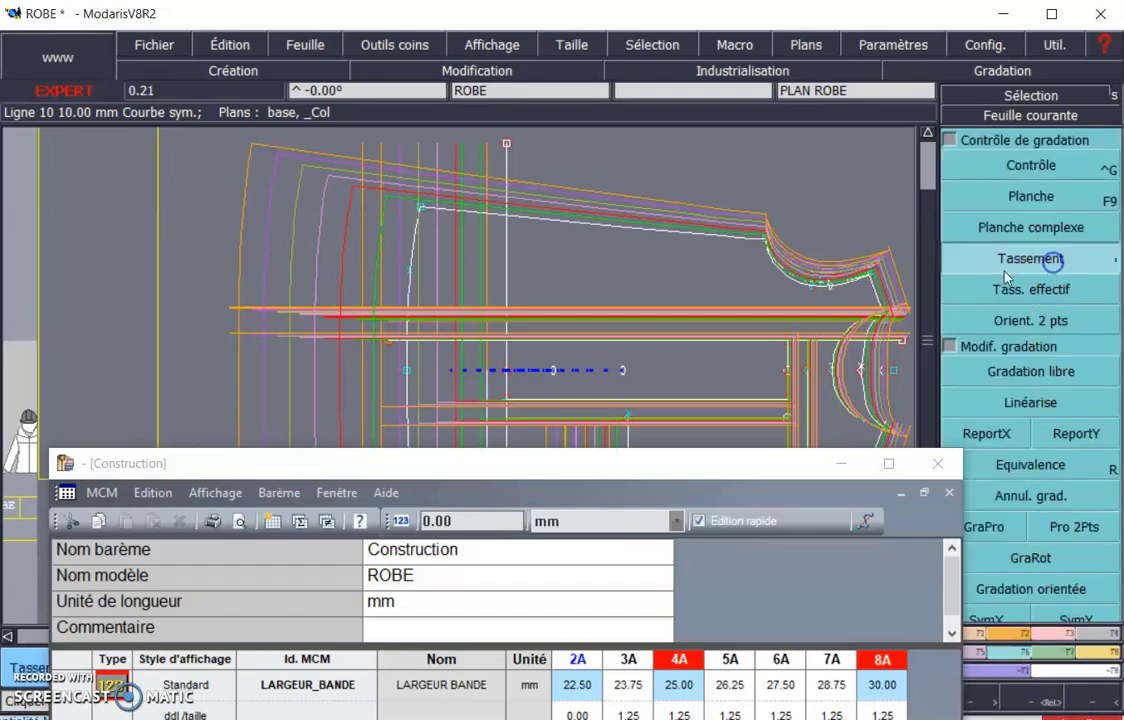
{"action": "left_click", "coordinate": [389, 340]}
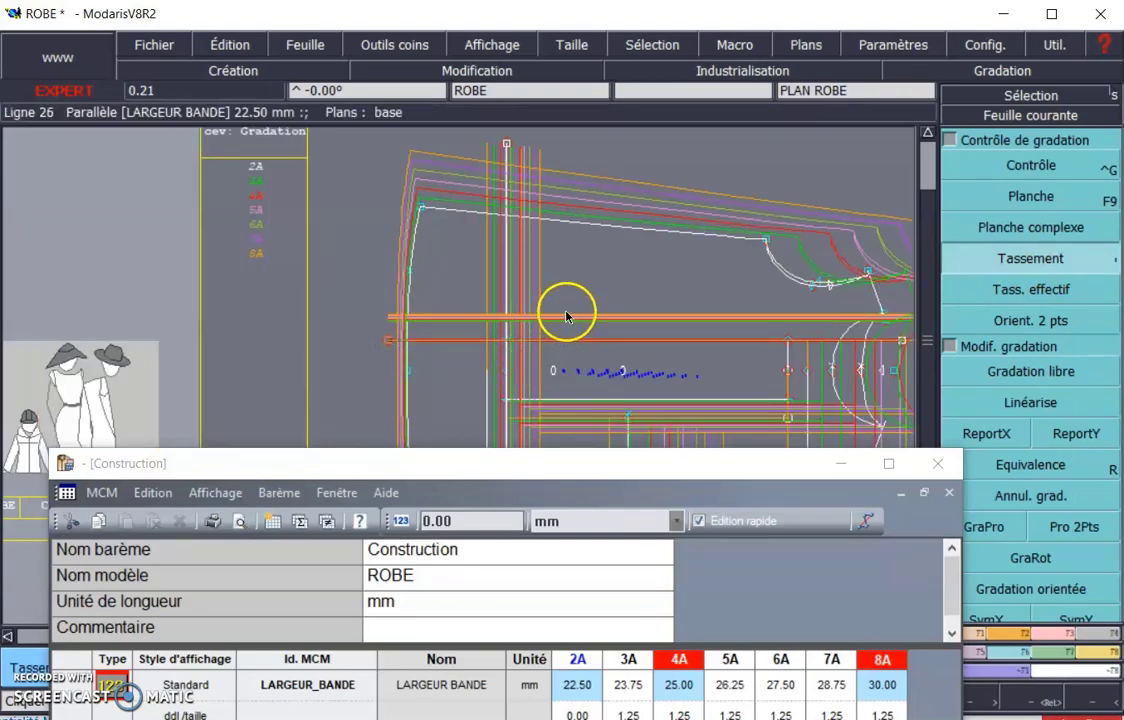
{"action": "left_click_drag", "start_coordinate": [566, 317], "coordinate": [607, 261]}
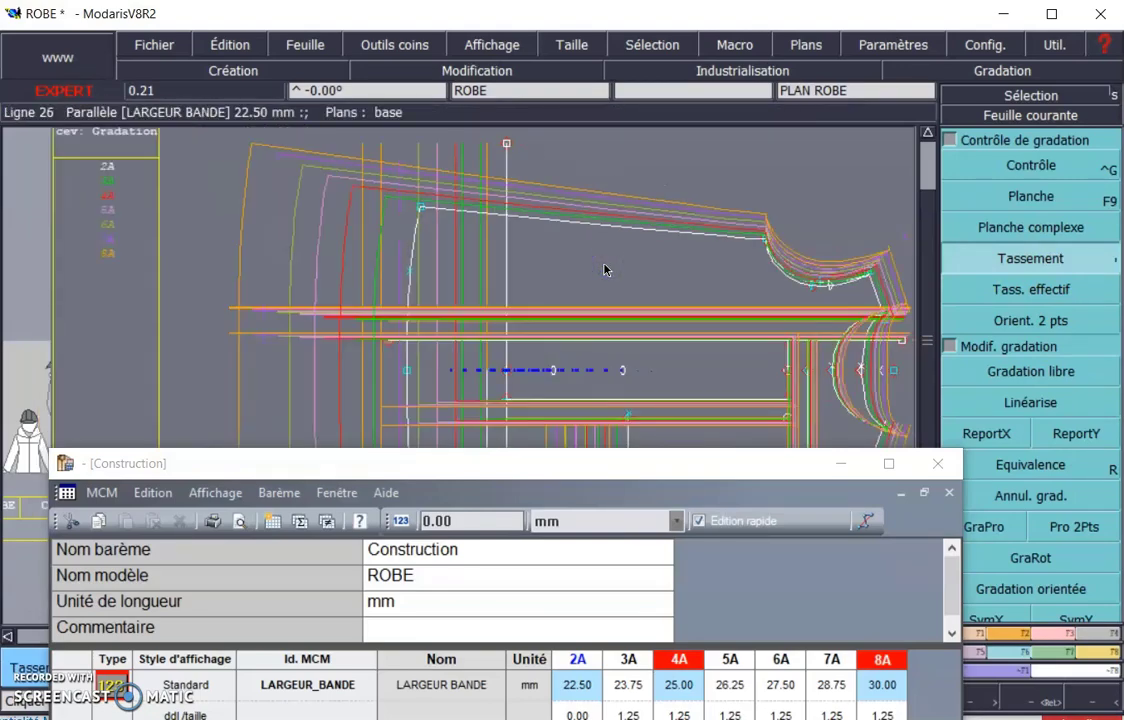
- Minimise the Construction chart and hide the graded sizes so only the base size of the ROBE pattern is displayed
{"action": "left_click", "coordinate": [842, 464]}
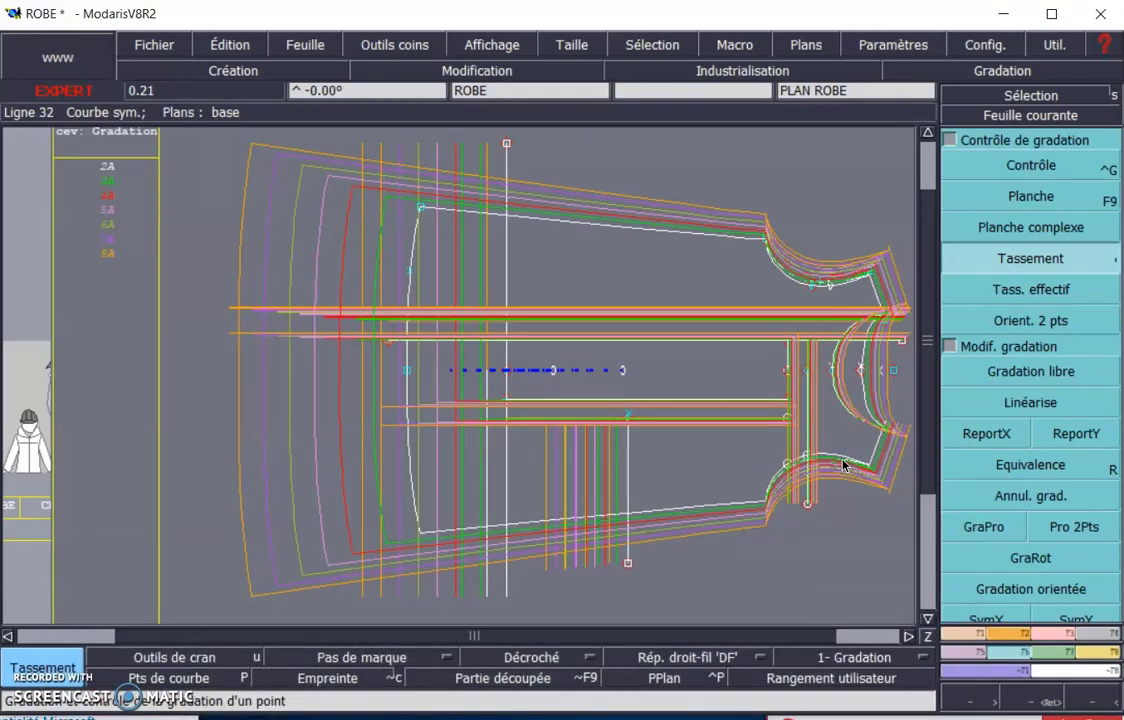
{"action": "left_click", "coordinate": [1053, 634]}
{"action": "left_click", "coordinate": [835, 543]}
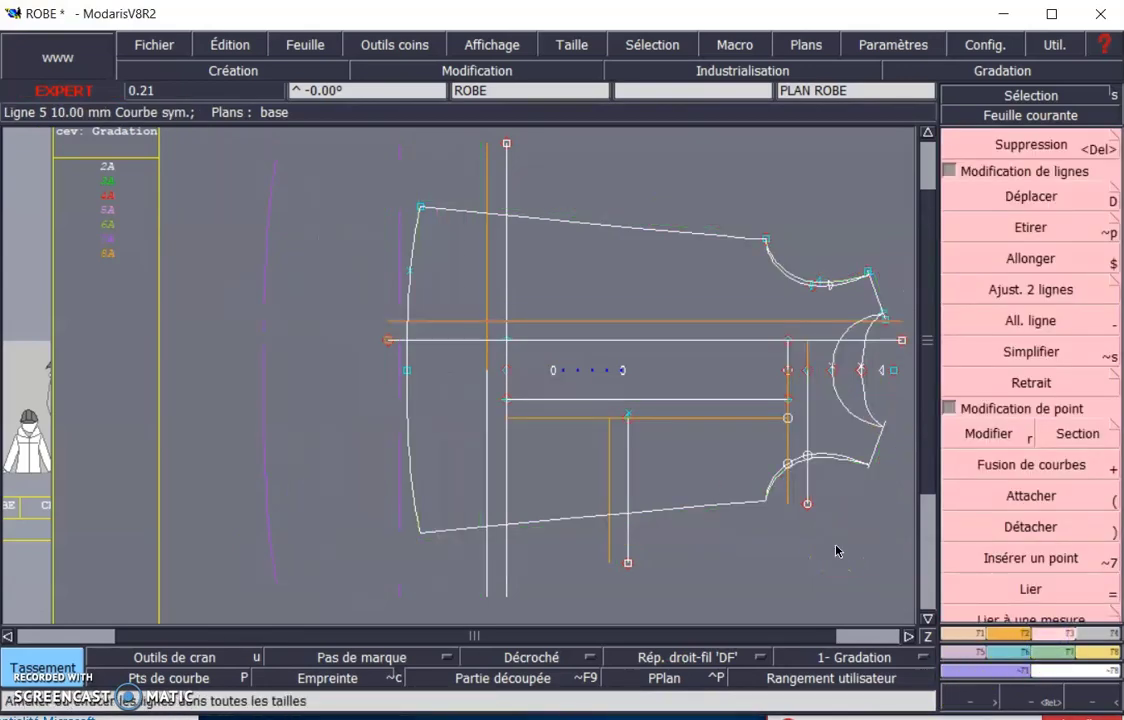
- Link the horizontal parallel below the centre line, the short vertical parallel crossing the lower side seam and the lower armhole-side parallel to parallel line 26
{"action": "left_click", "coordinate": [1010, 590]}
{"action": "left_click", "coordinate": [715, 422]}
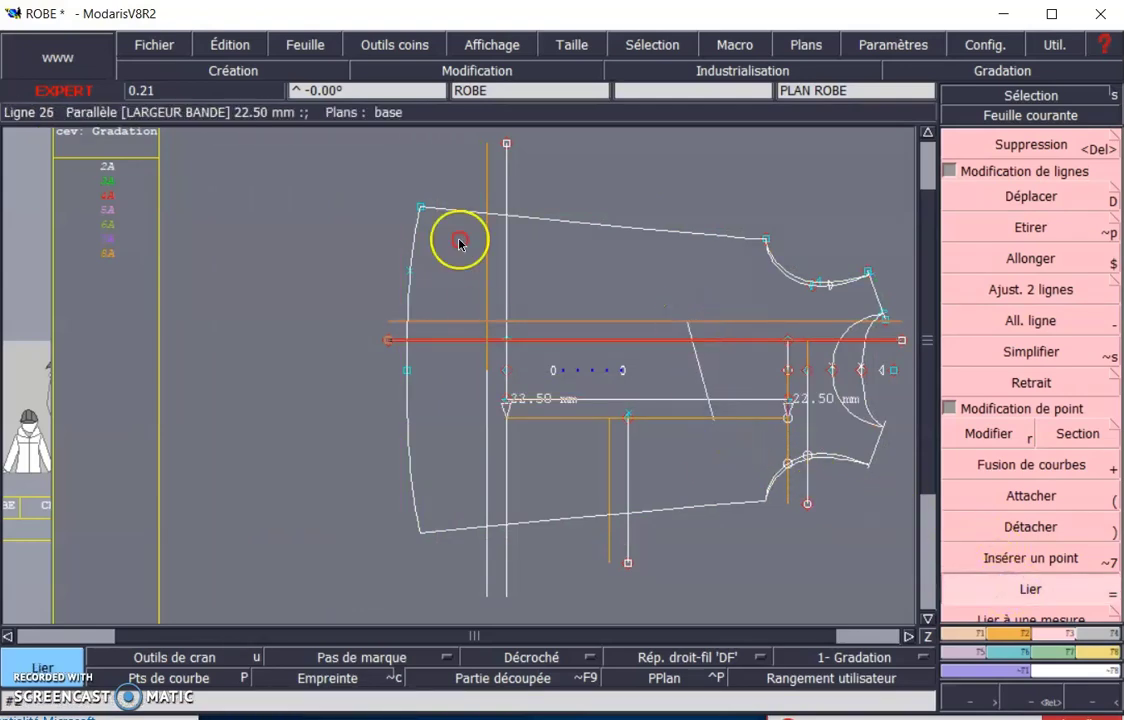
{"action": "left_click", "coordinate": [690, 321]}
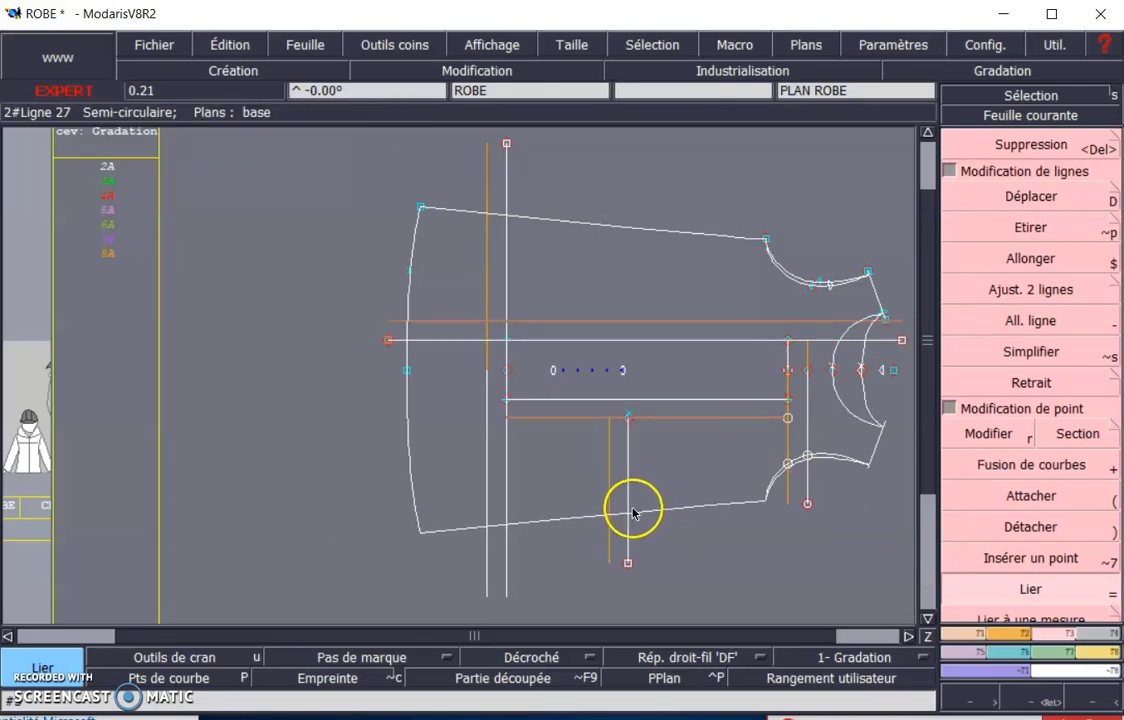
{"action": "left_click", "coordinate": [609, 491]}
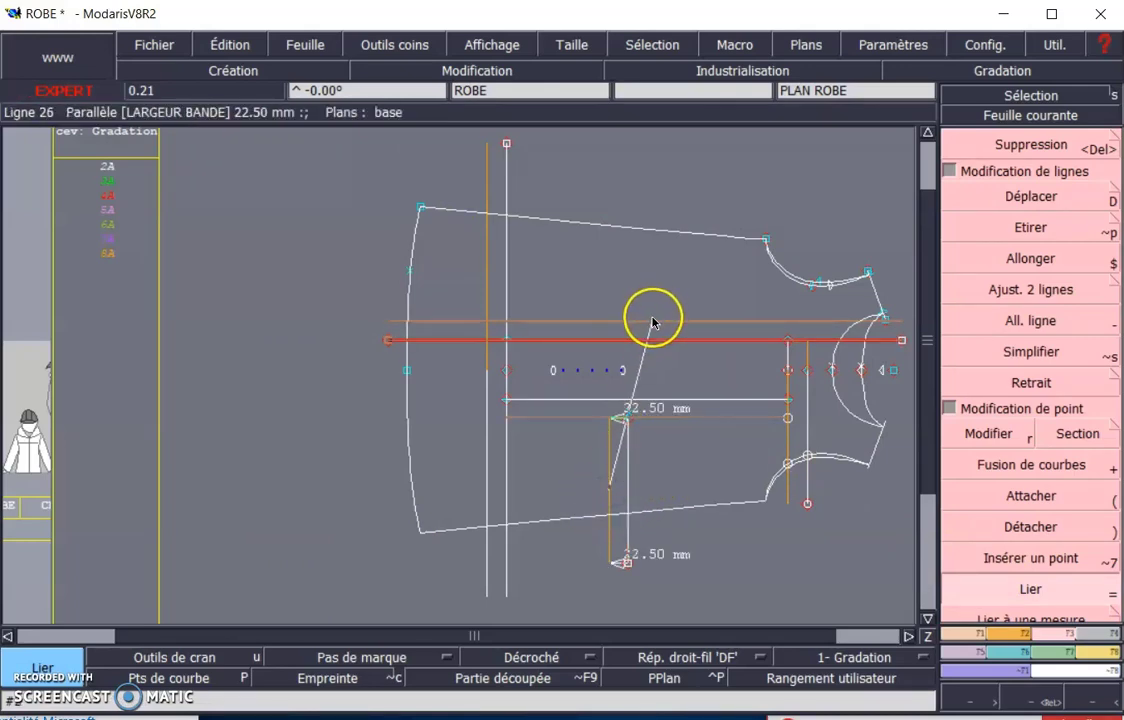
{"action": "left_click", "coordinate": [787, 447]}
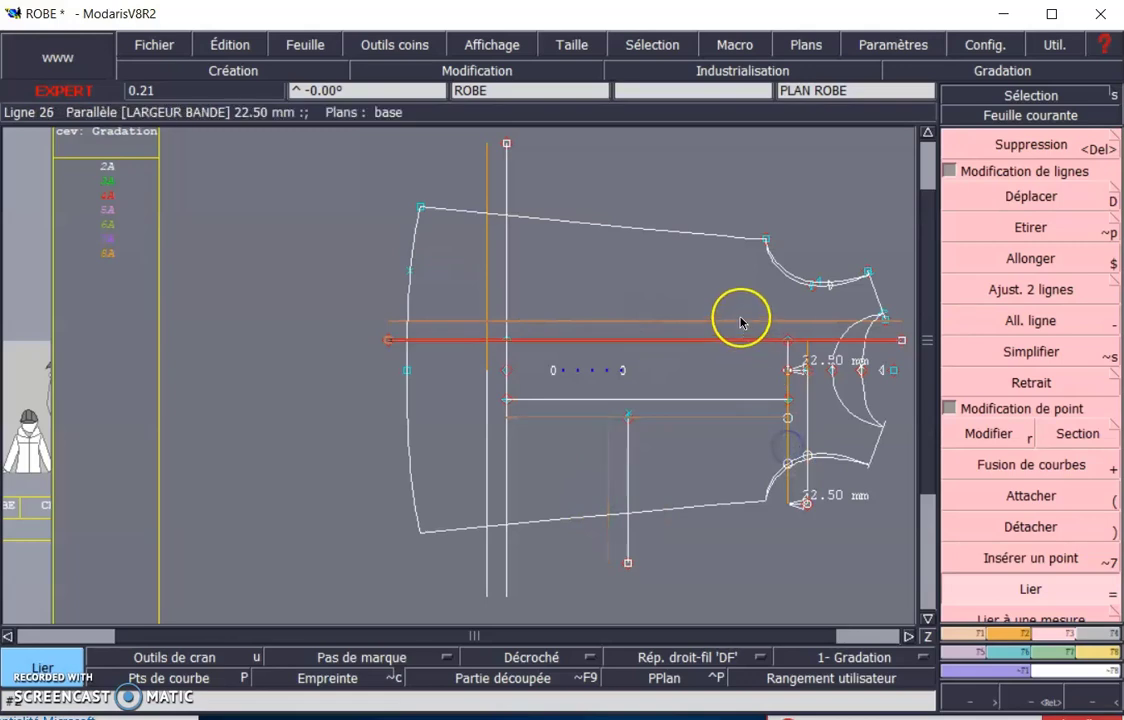
{"action": "left_click", "coordinate": [612, 508]}
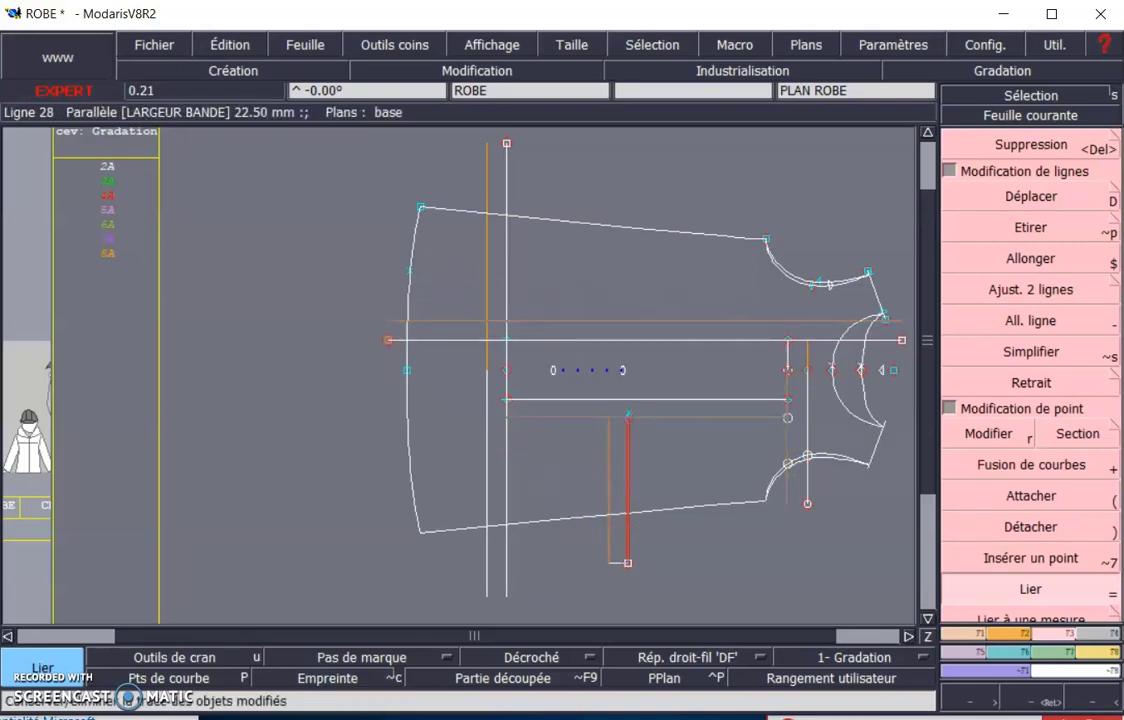
- Link the long vertical parallel on the hem side and the short upper parallel near the neckline to parallel line 26
{"action": "left_click", "coordinate": [484, 265]}
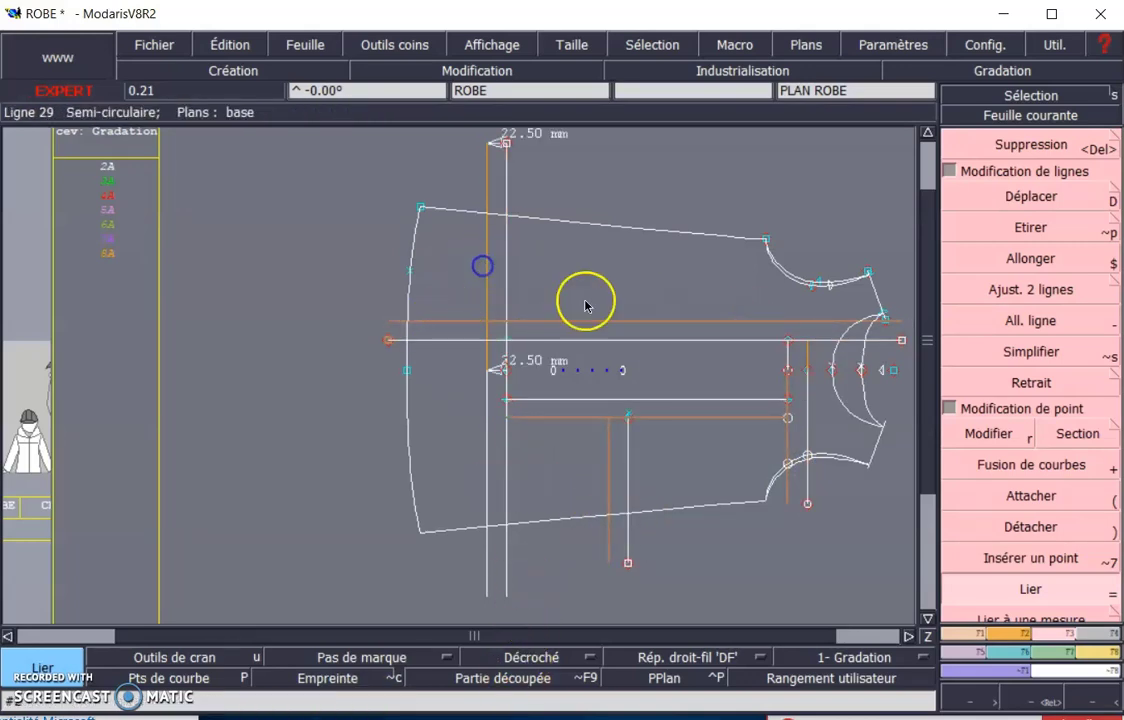
{"action": "left_click", "coordinate": [808, 358]}
{"action": "left_click", "coordinate": [705, 323]}
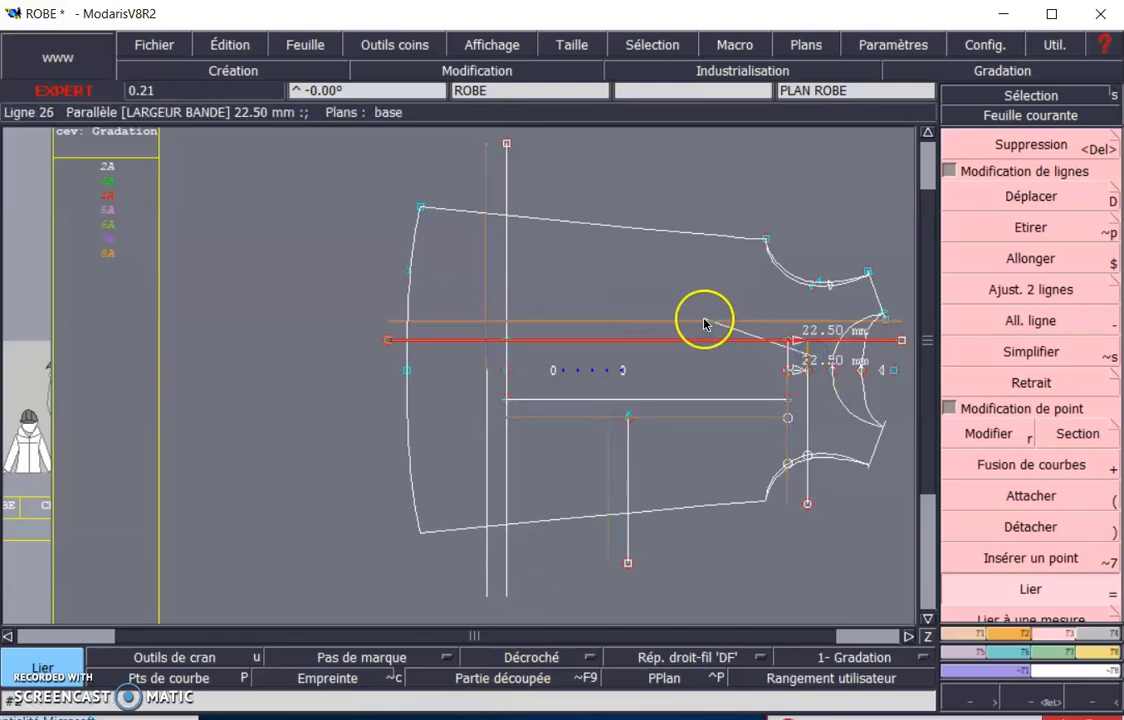
{"action": "left_click", "coordinate": [567, 459]}
{"action": "left_click", "coordinate": [462, 659]}
{"action": "left_click", "coordinate": [612, 505]}
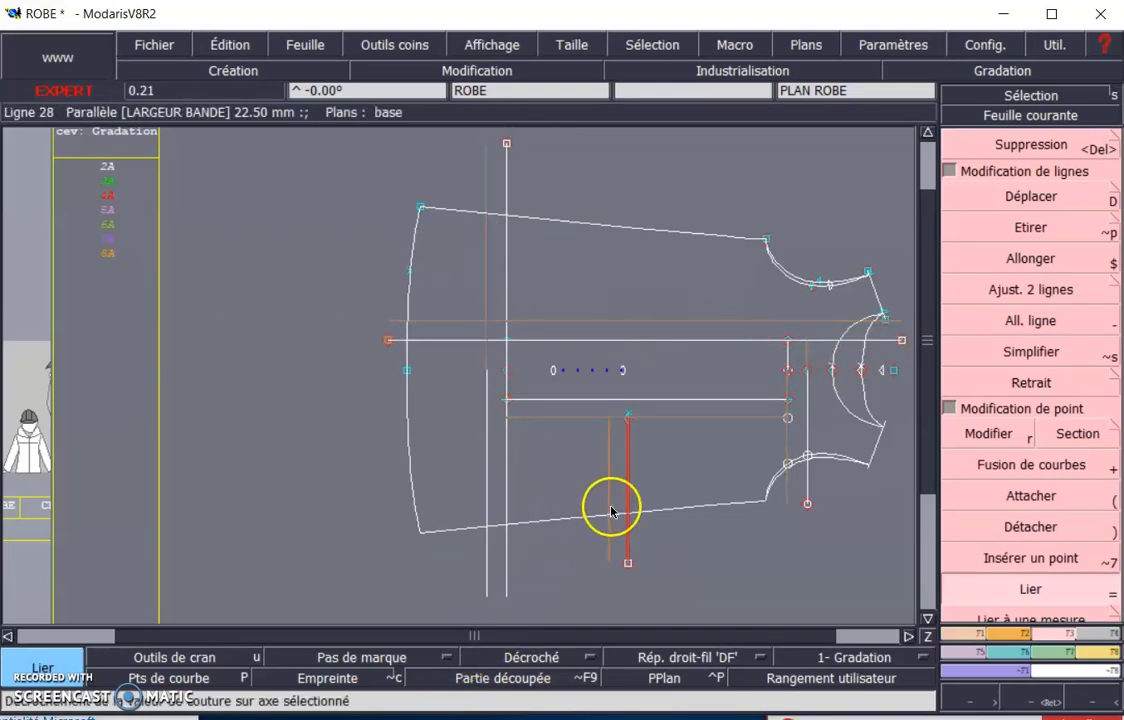